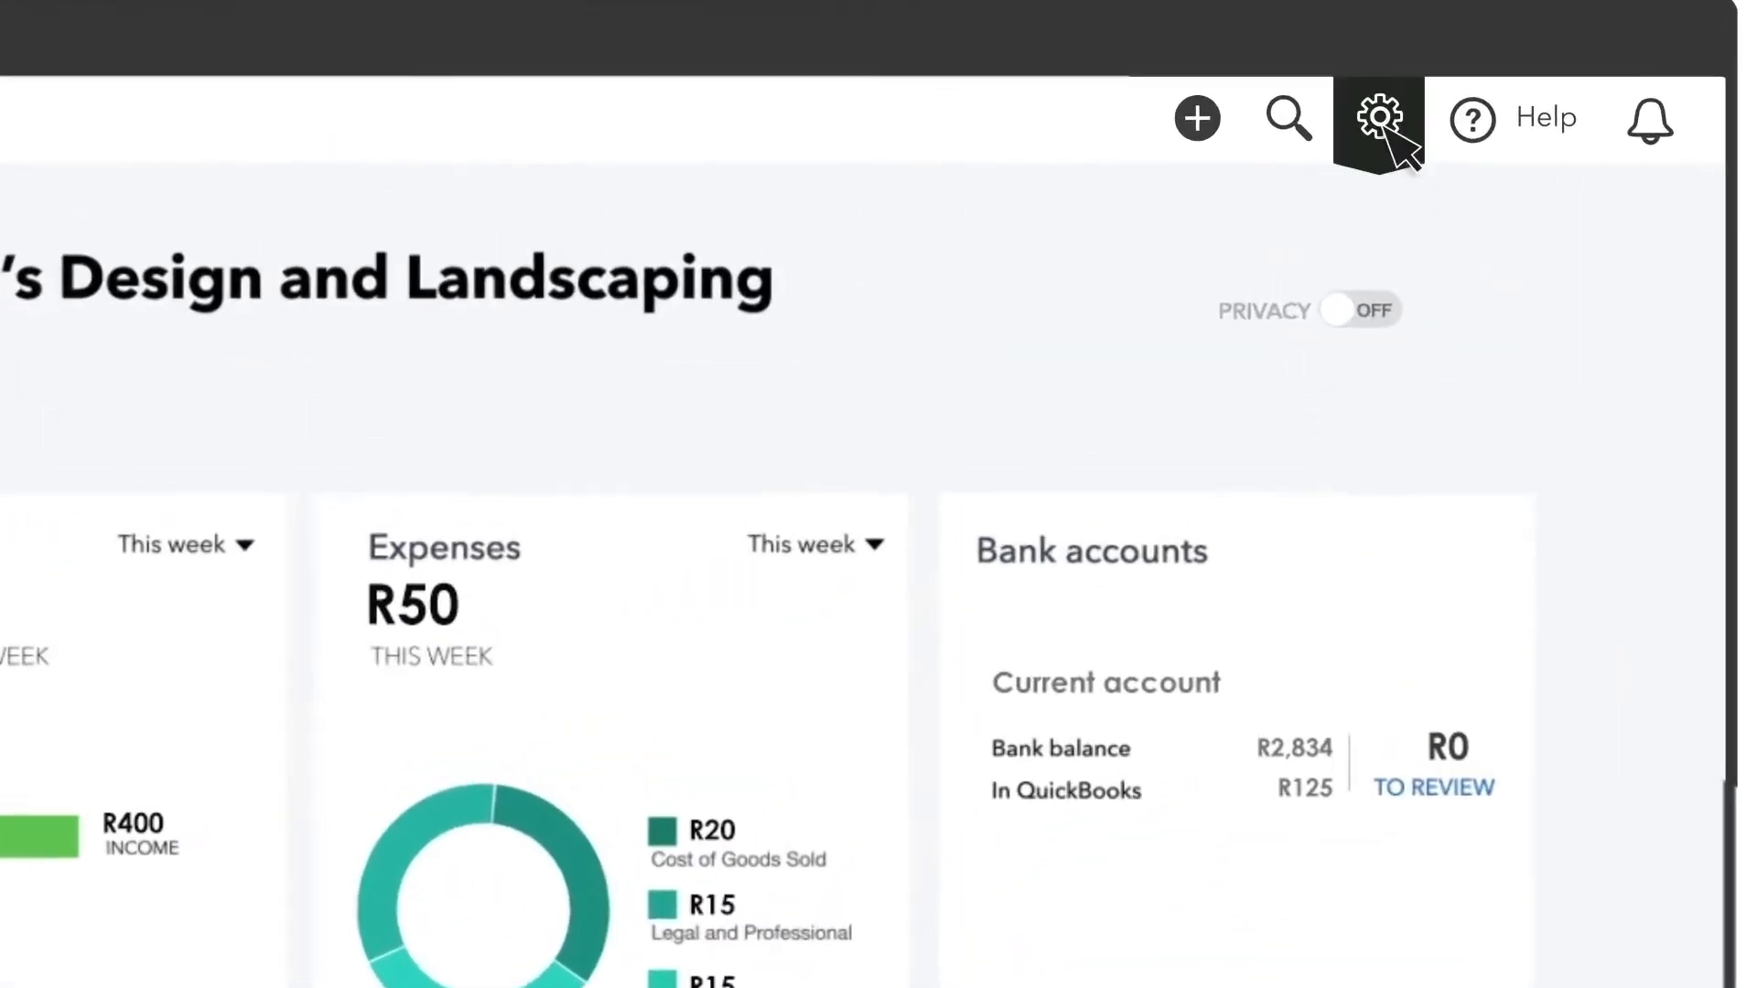
# - Start reconciling the Current account, which warns its beginning balance is off by R1,706.20
pyautogui.click(1340, 133)
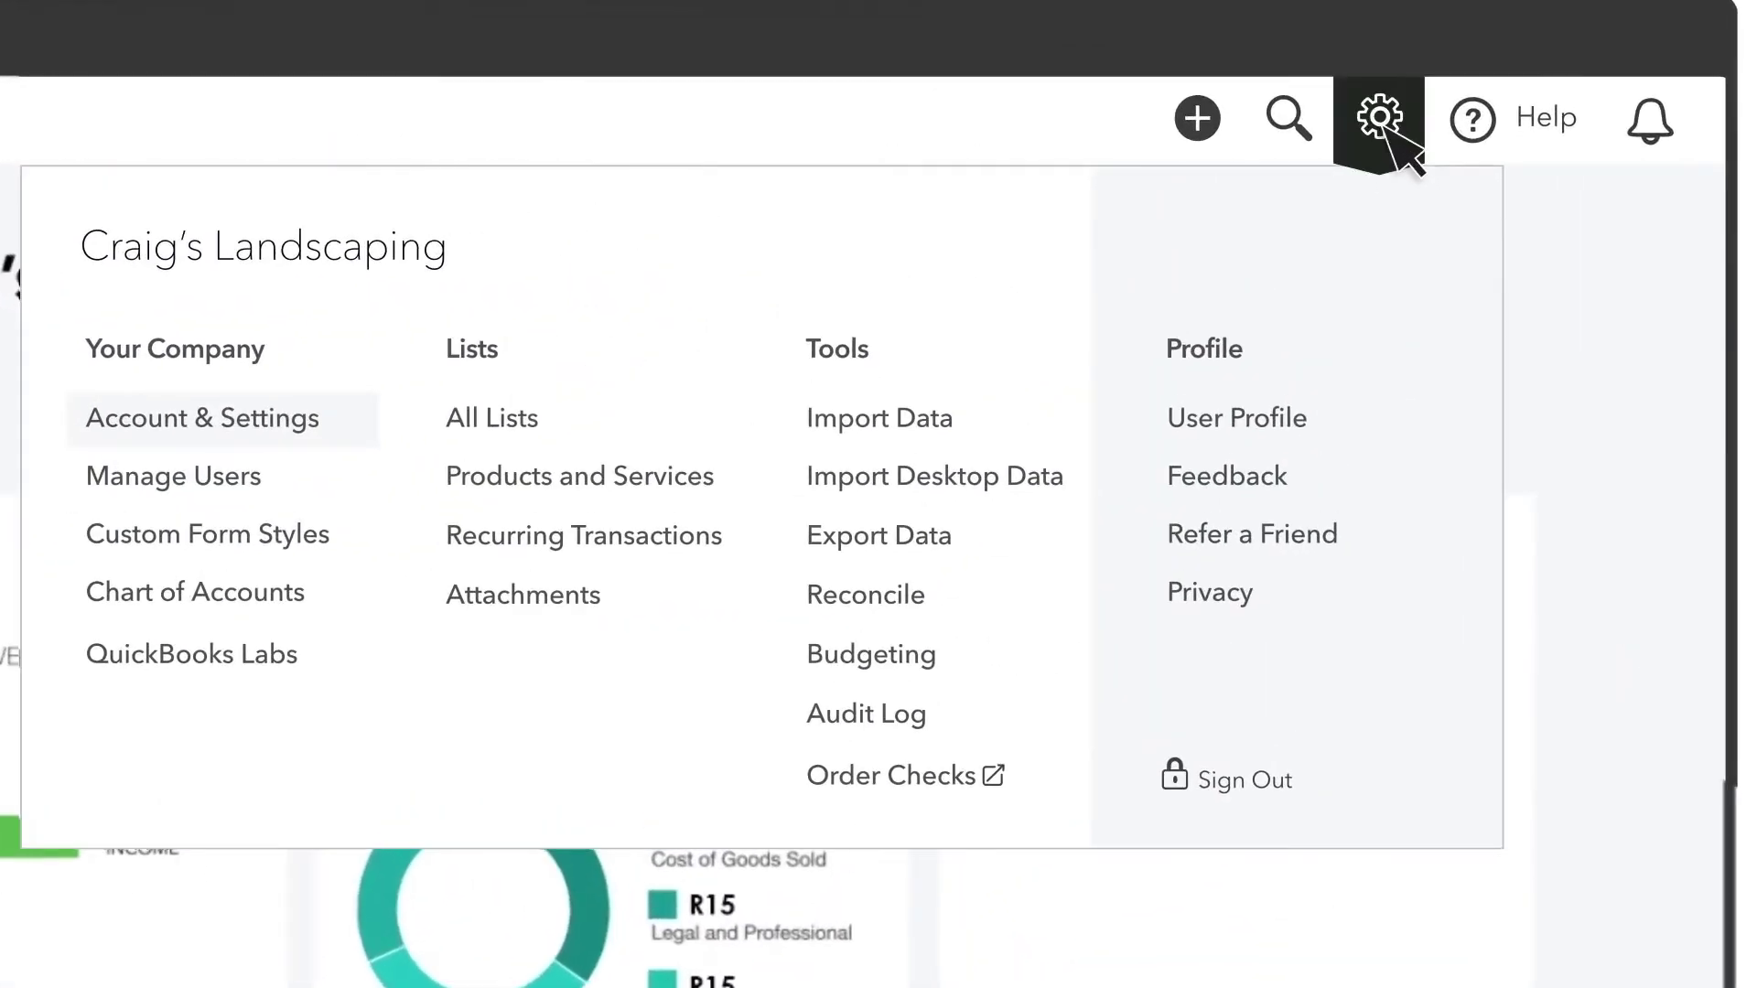
pyautogui.click(874, 599)
pyautogui.click(1006, 909)
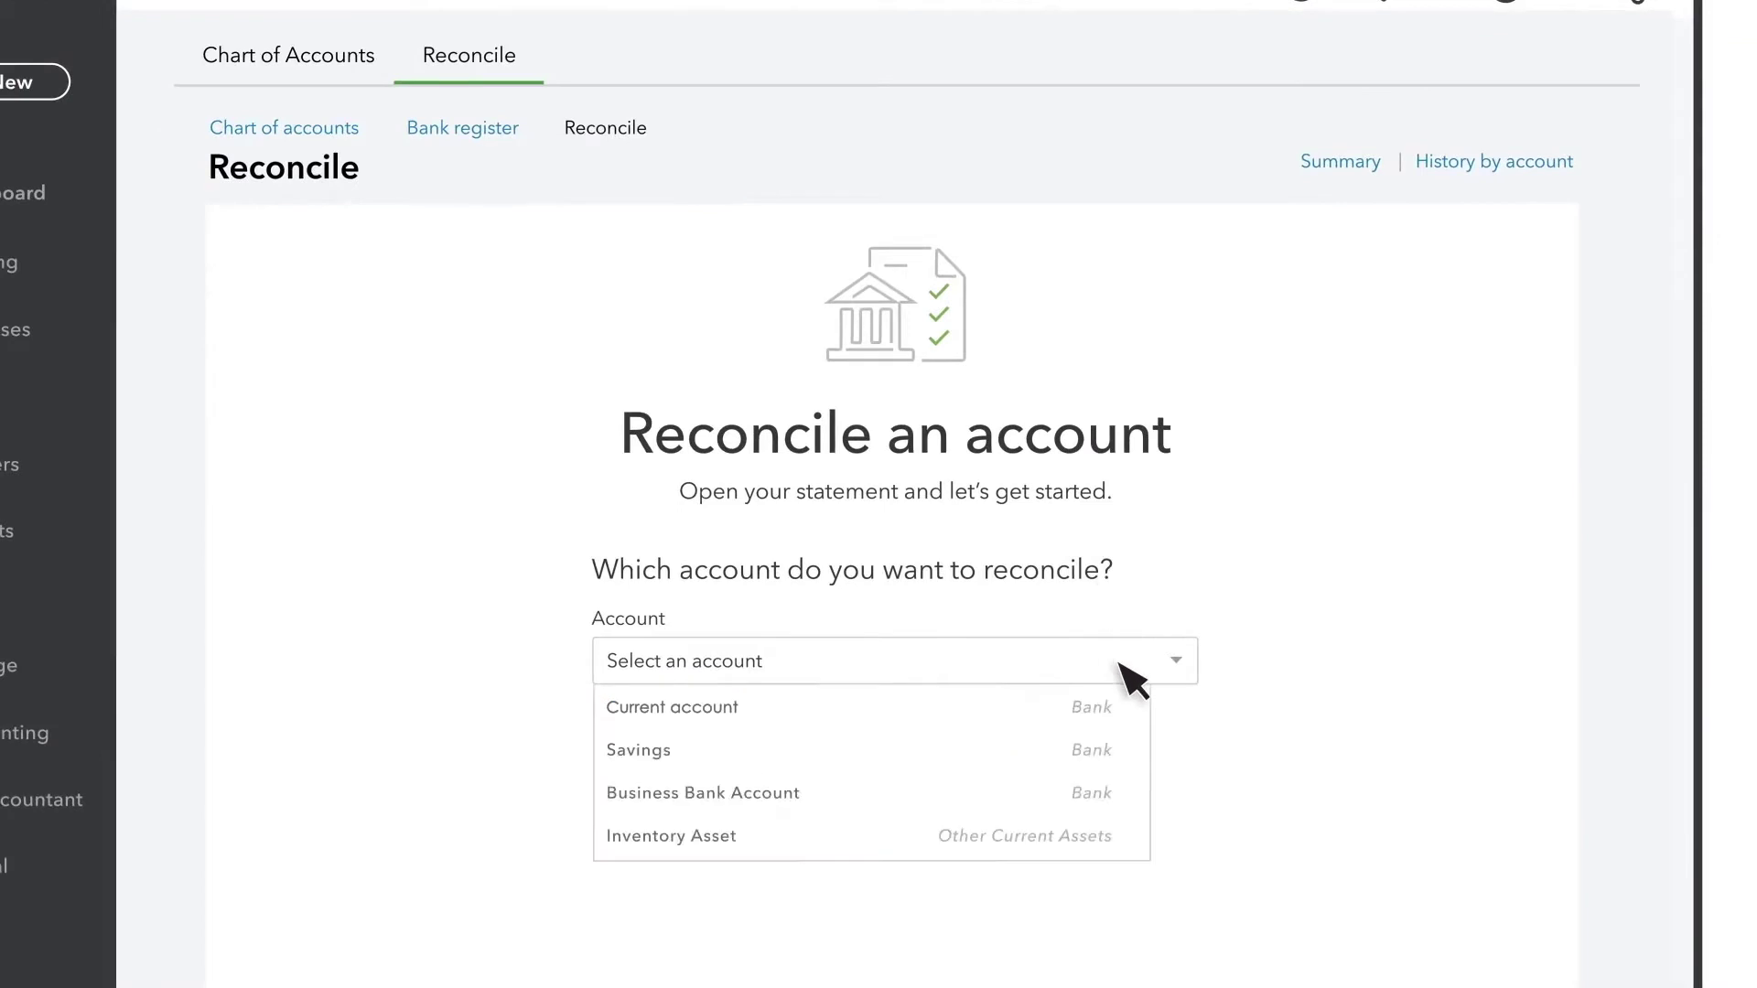
pyautogui.click(1060, 705)
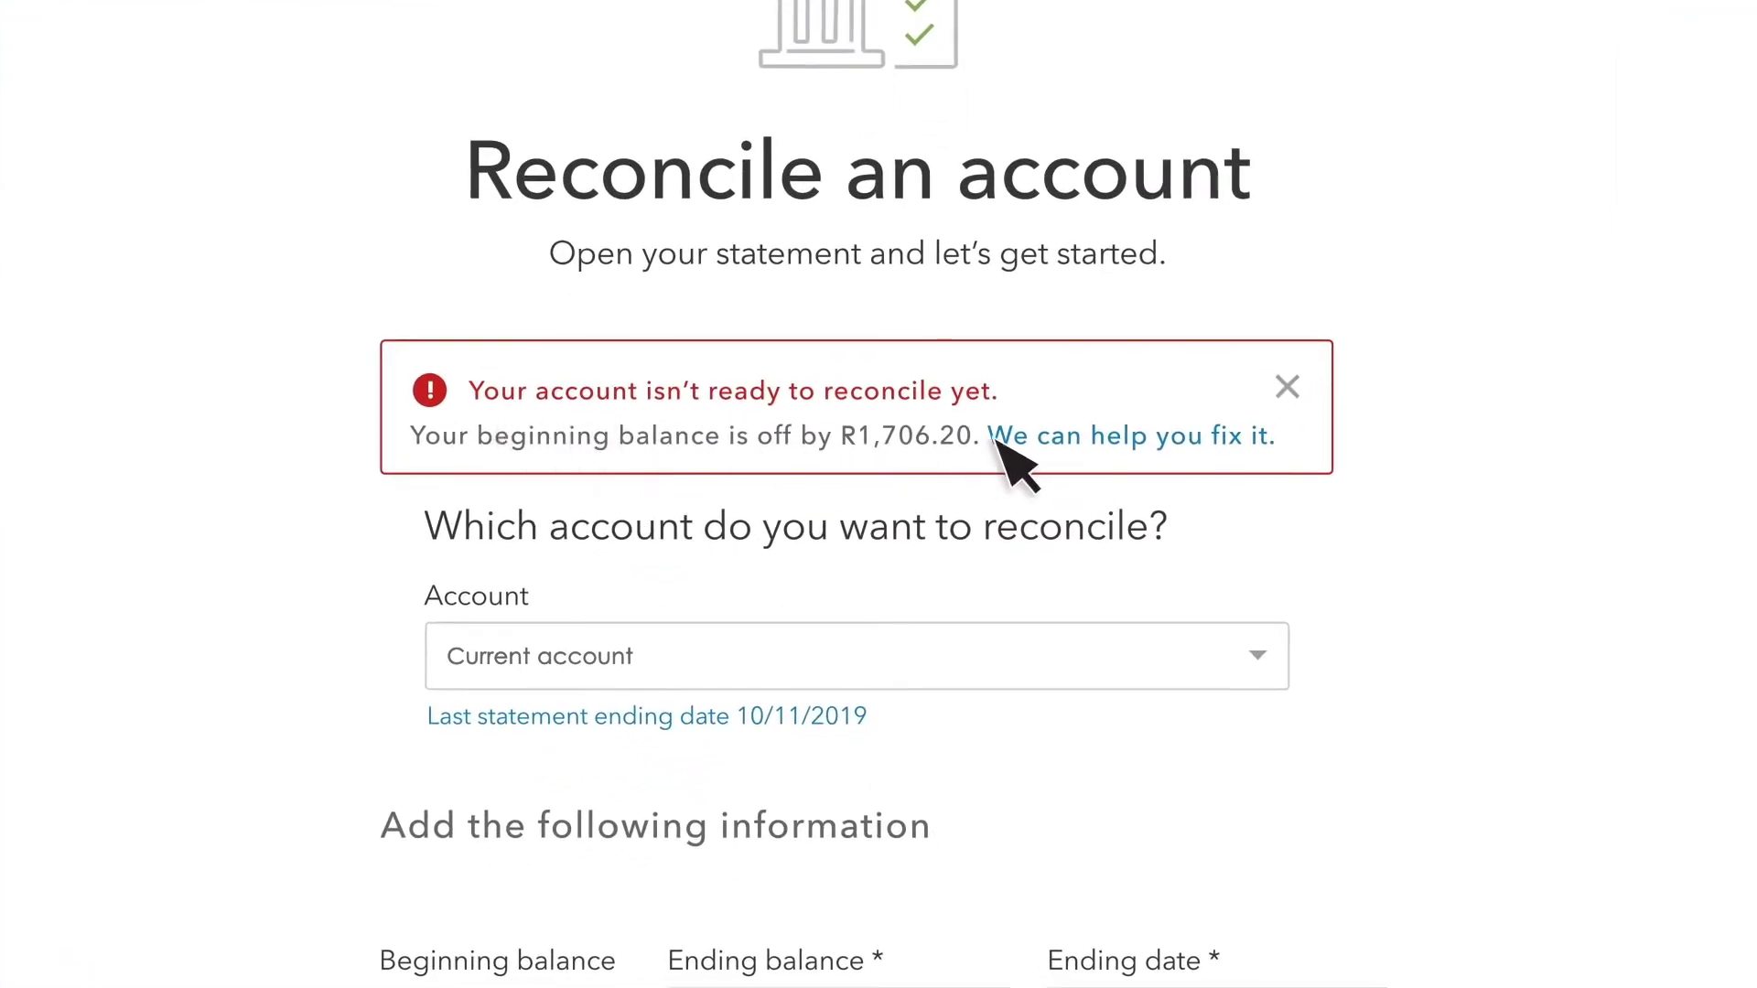
# - From the discrepancy report, restore the changed expense from 10.50 back to 4.30 and save
pyautogui.click(1128, 439)
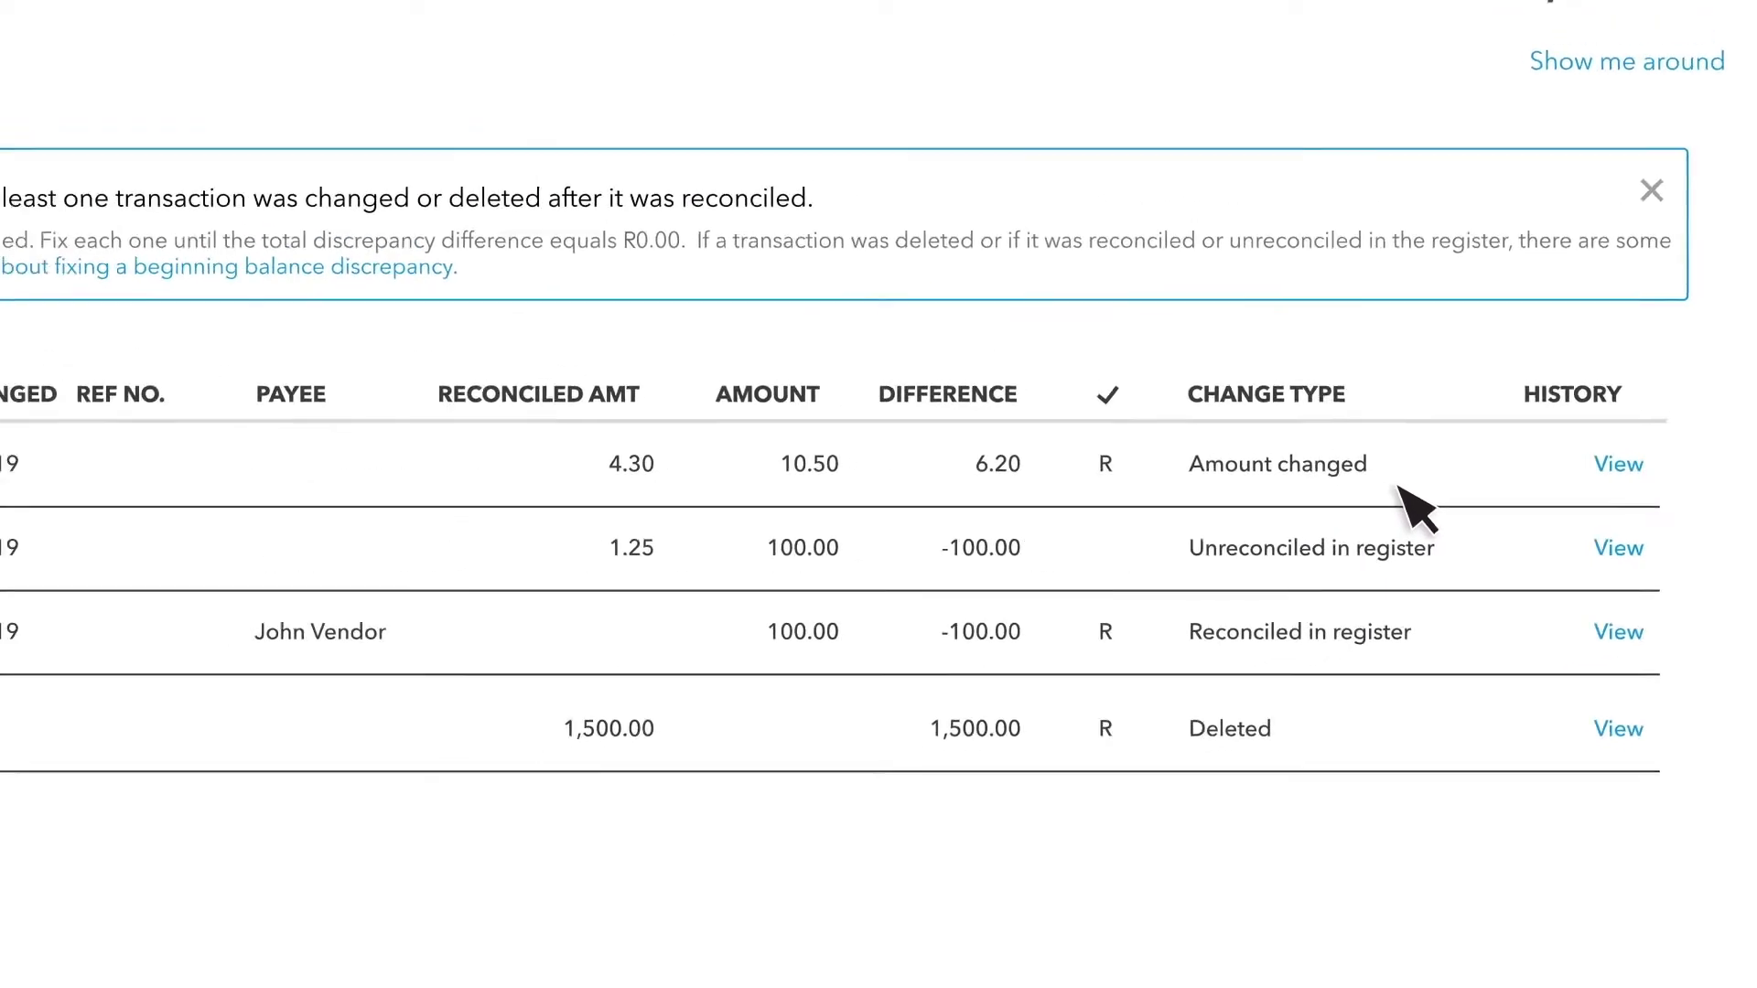
pyautogui.click(1255, 485)
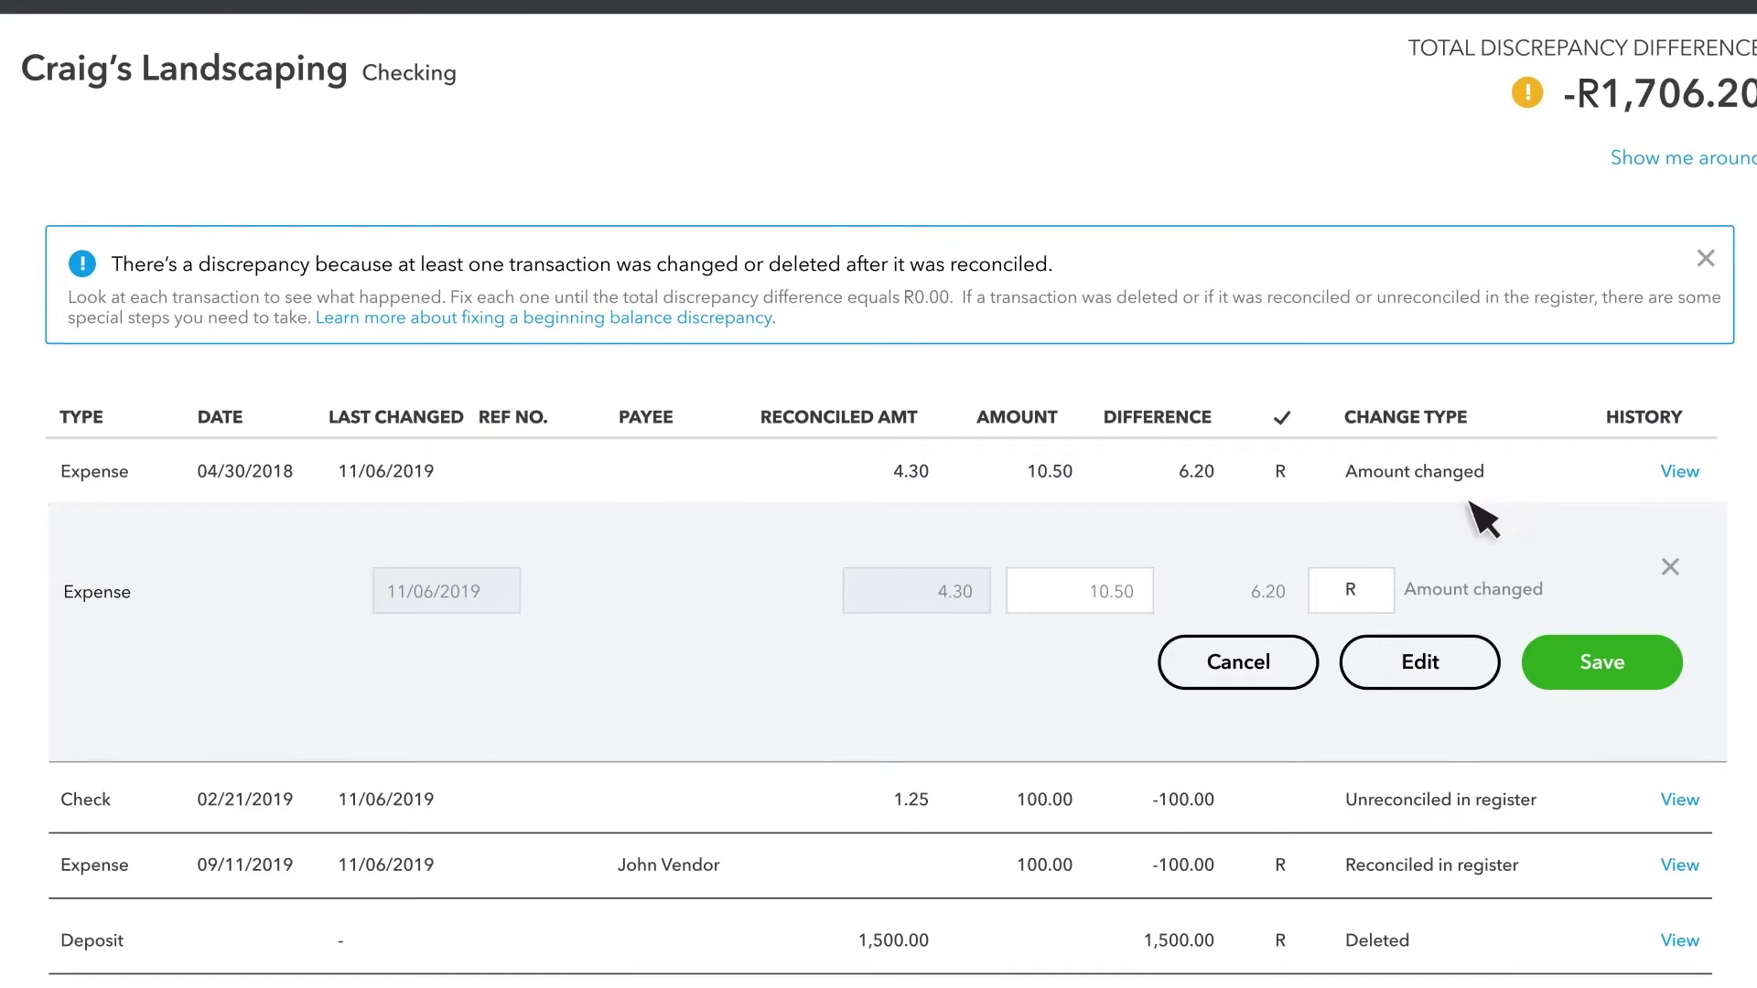
pyautogui.click(1139, 606)
pyautogui.write('4.3')
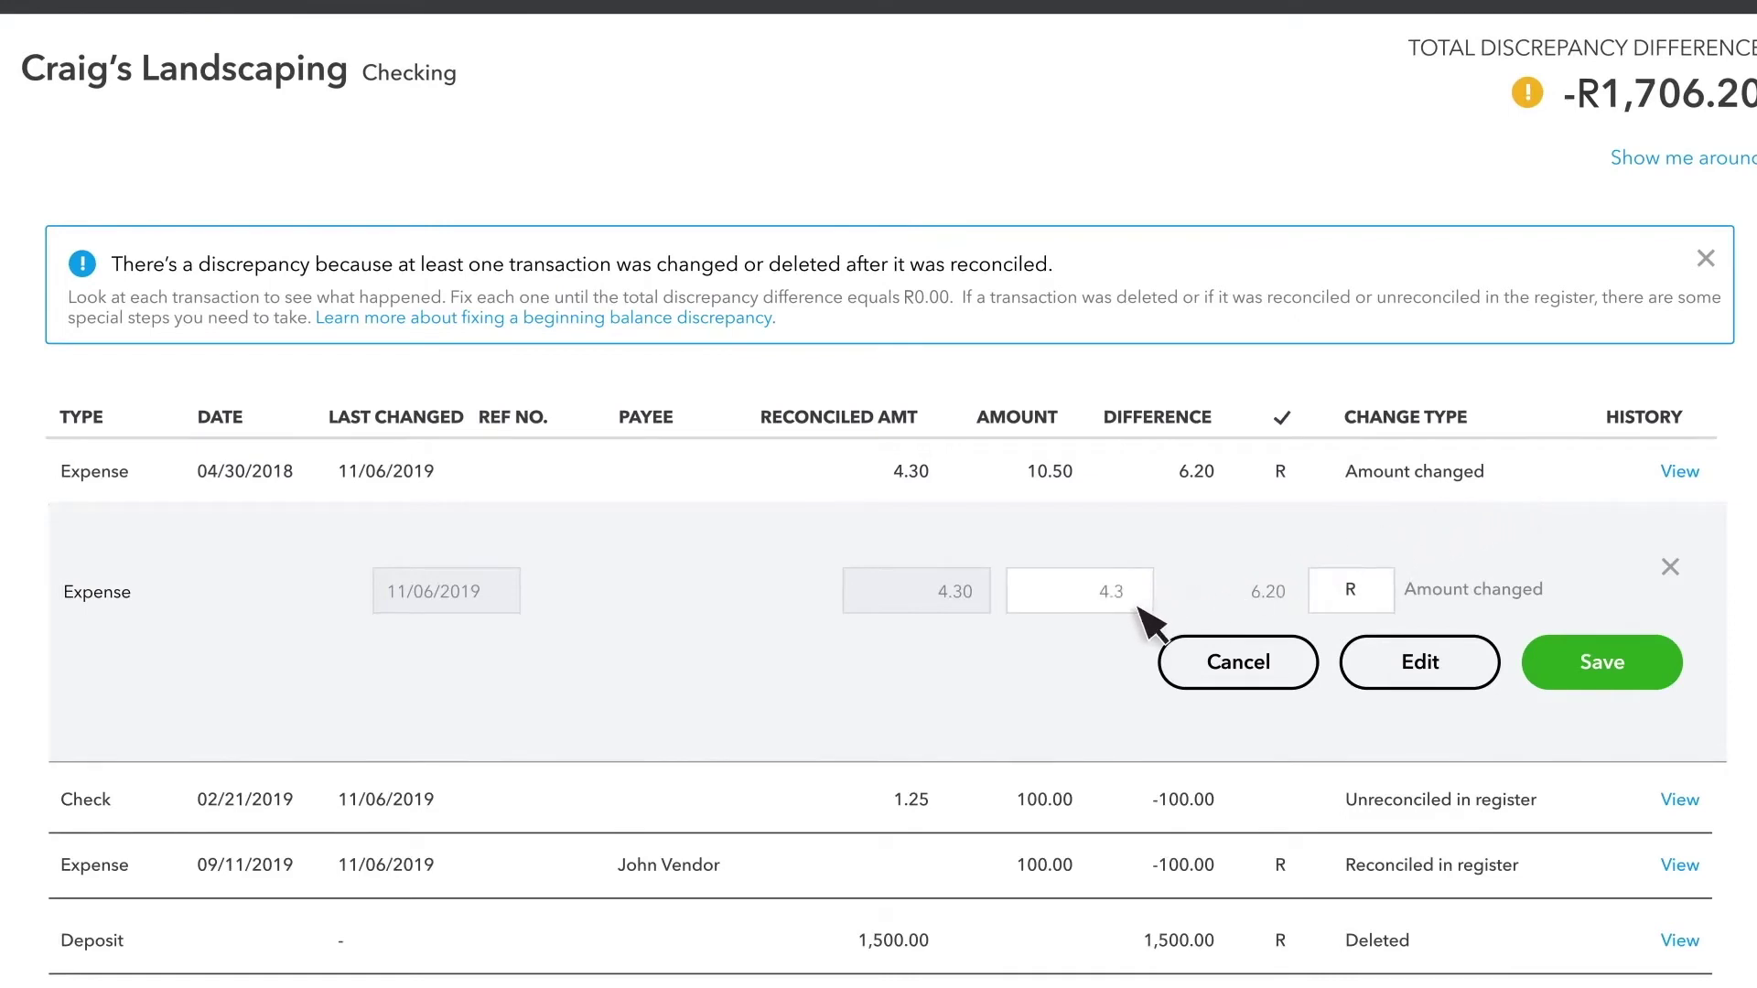
pyautogui.write('0')
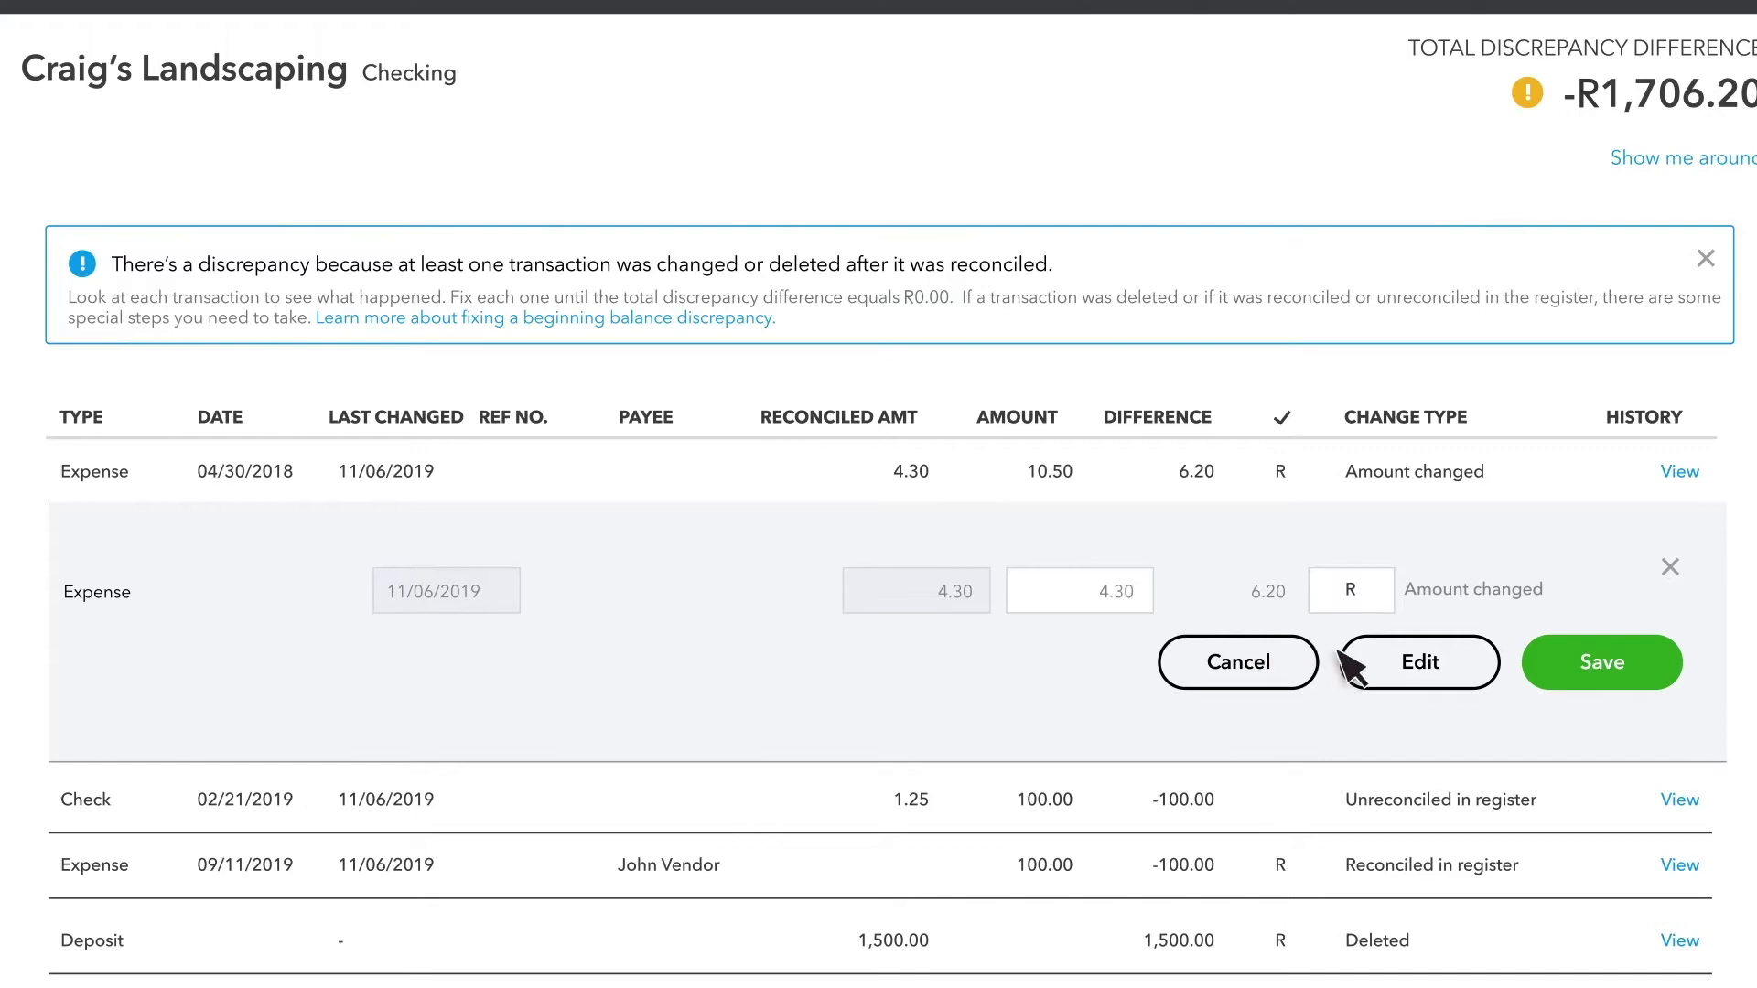
pyautogui.click(1430, 674)
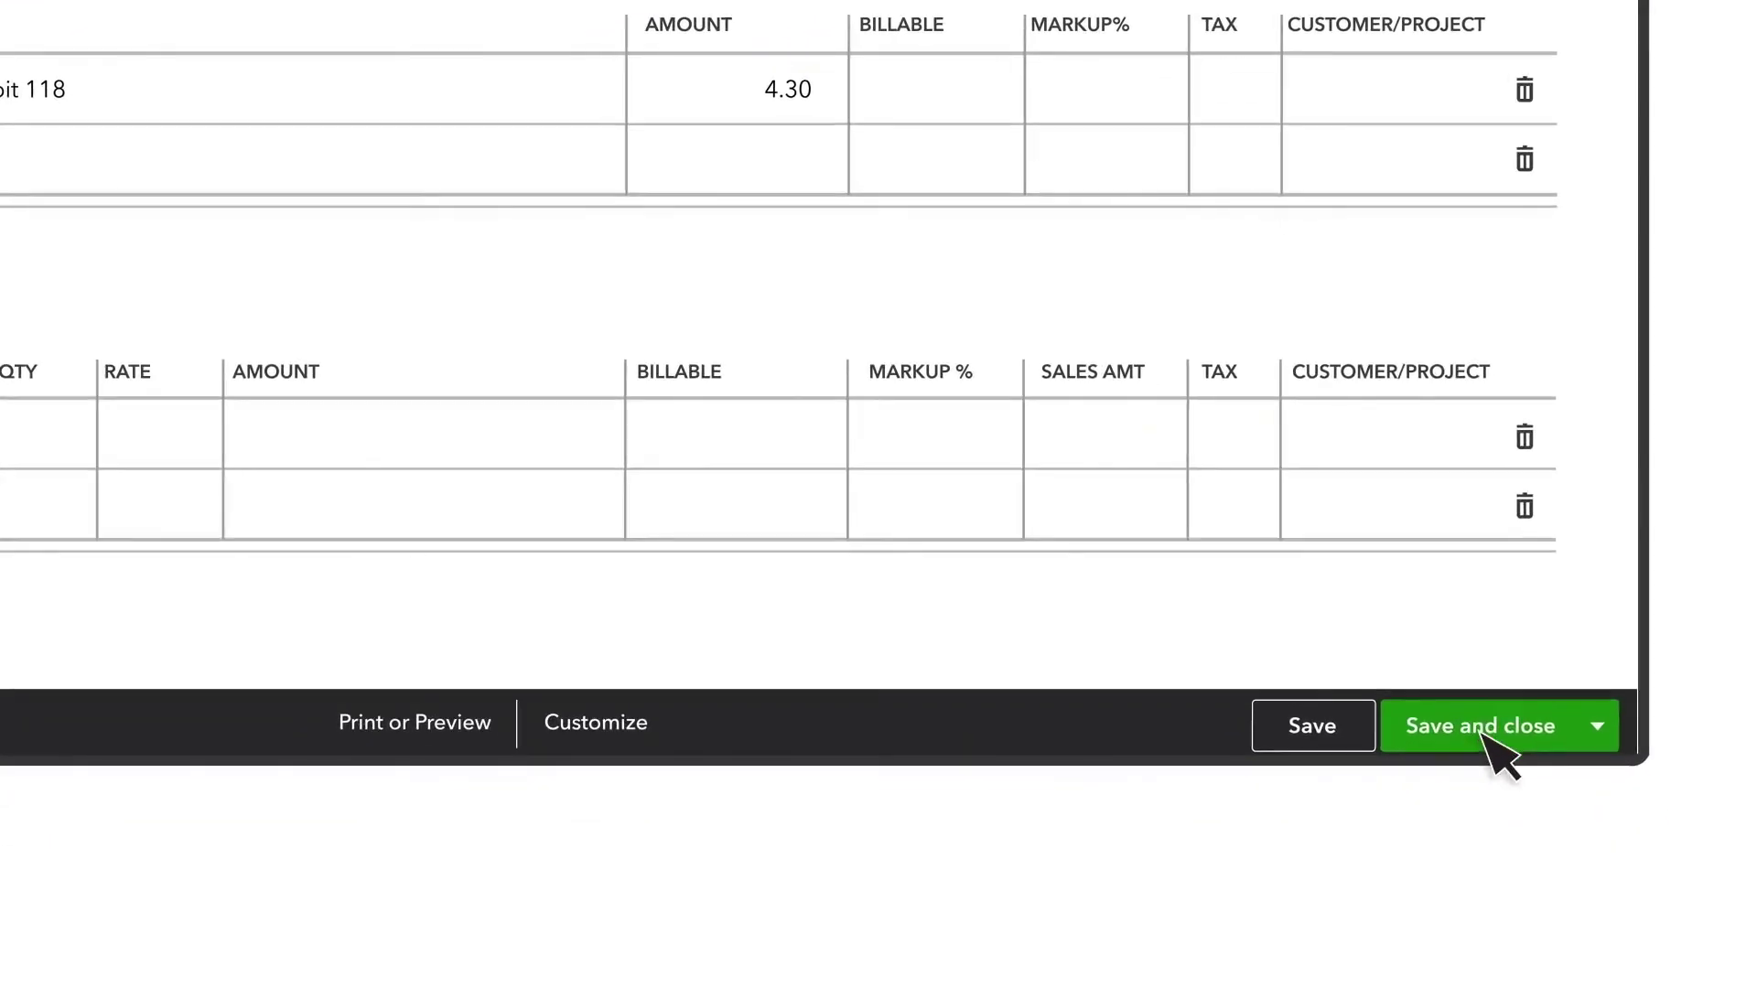
pyautogui.click(1480, 732)
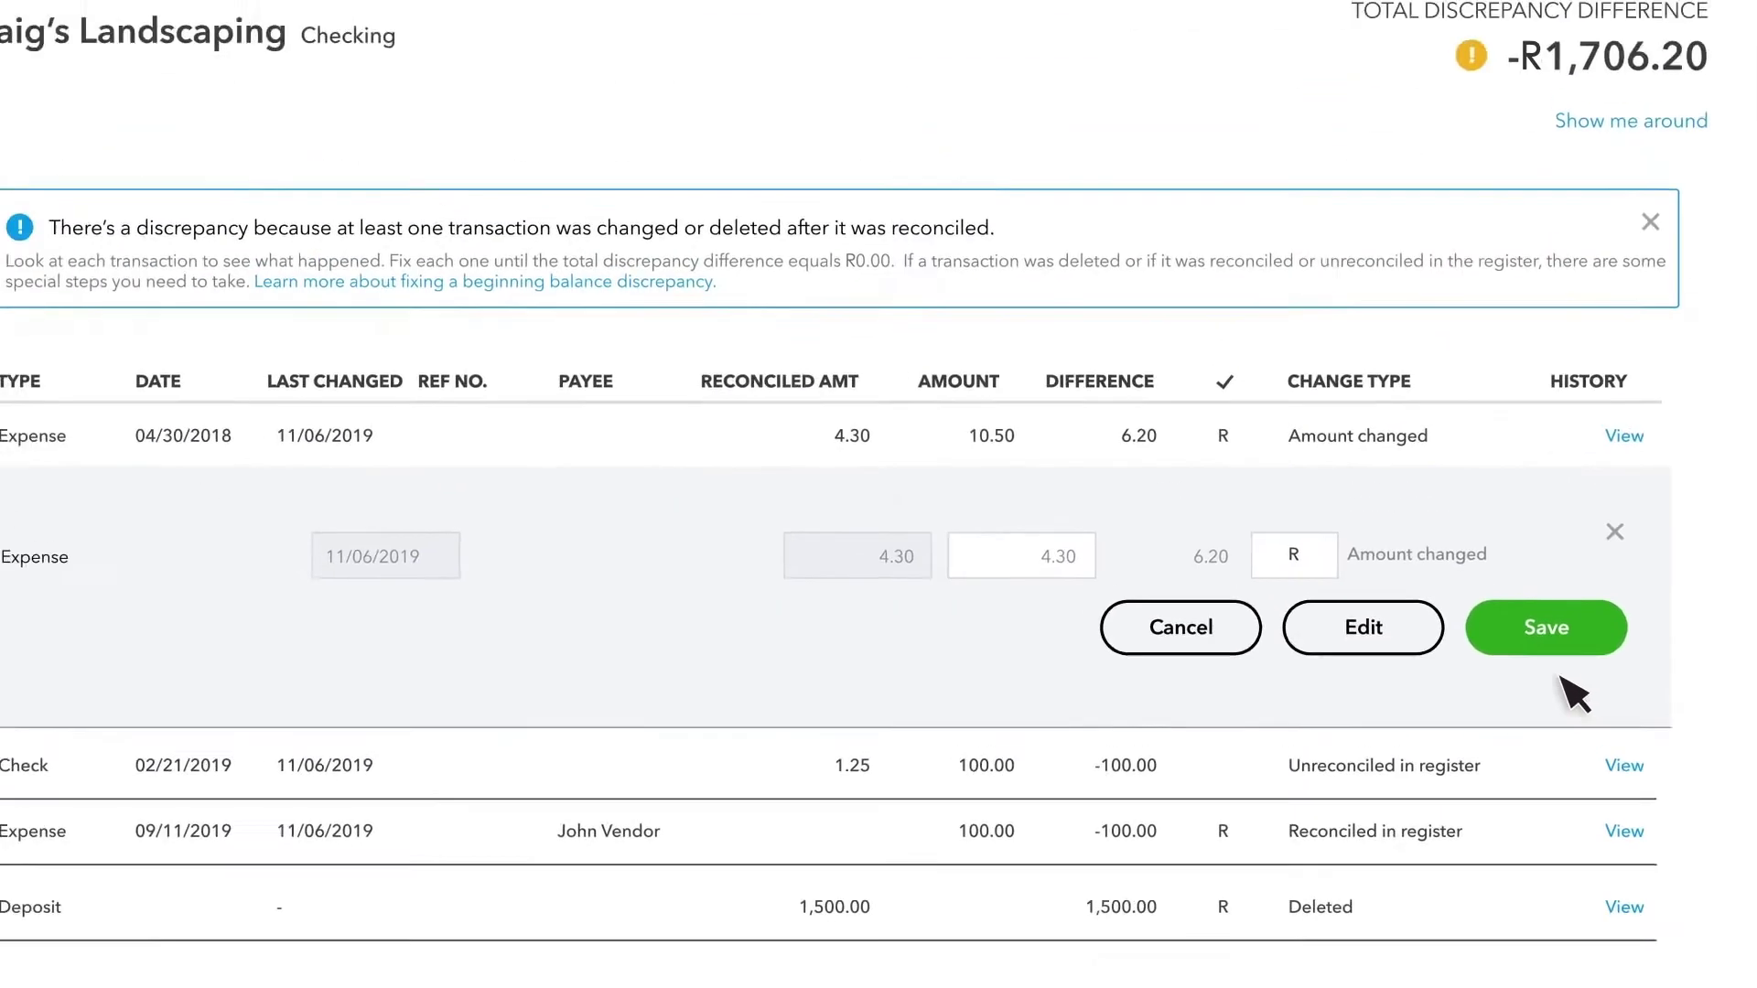
pyautogui.click(1556, 641)
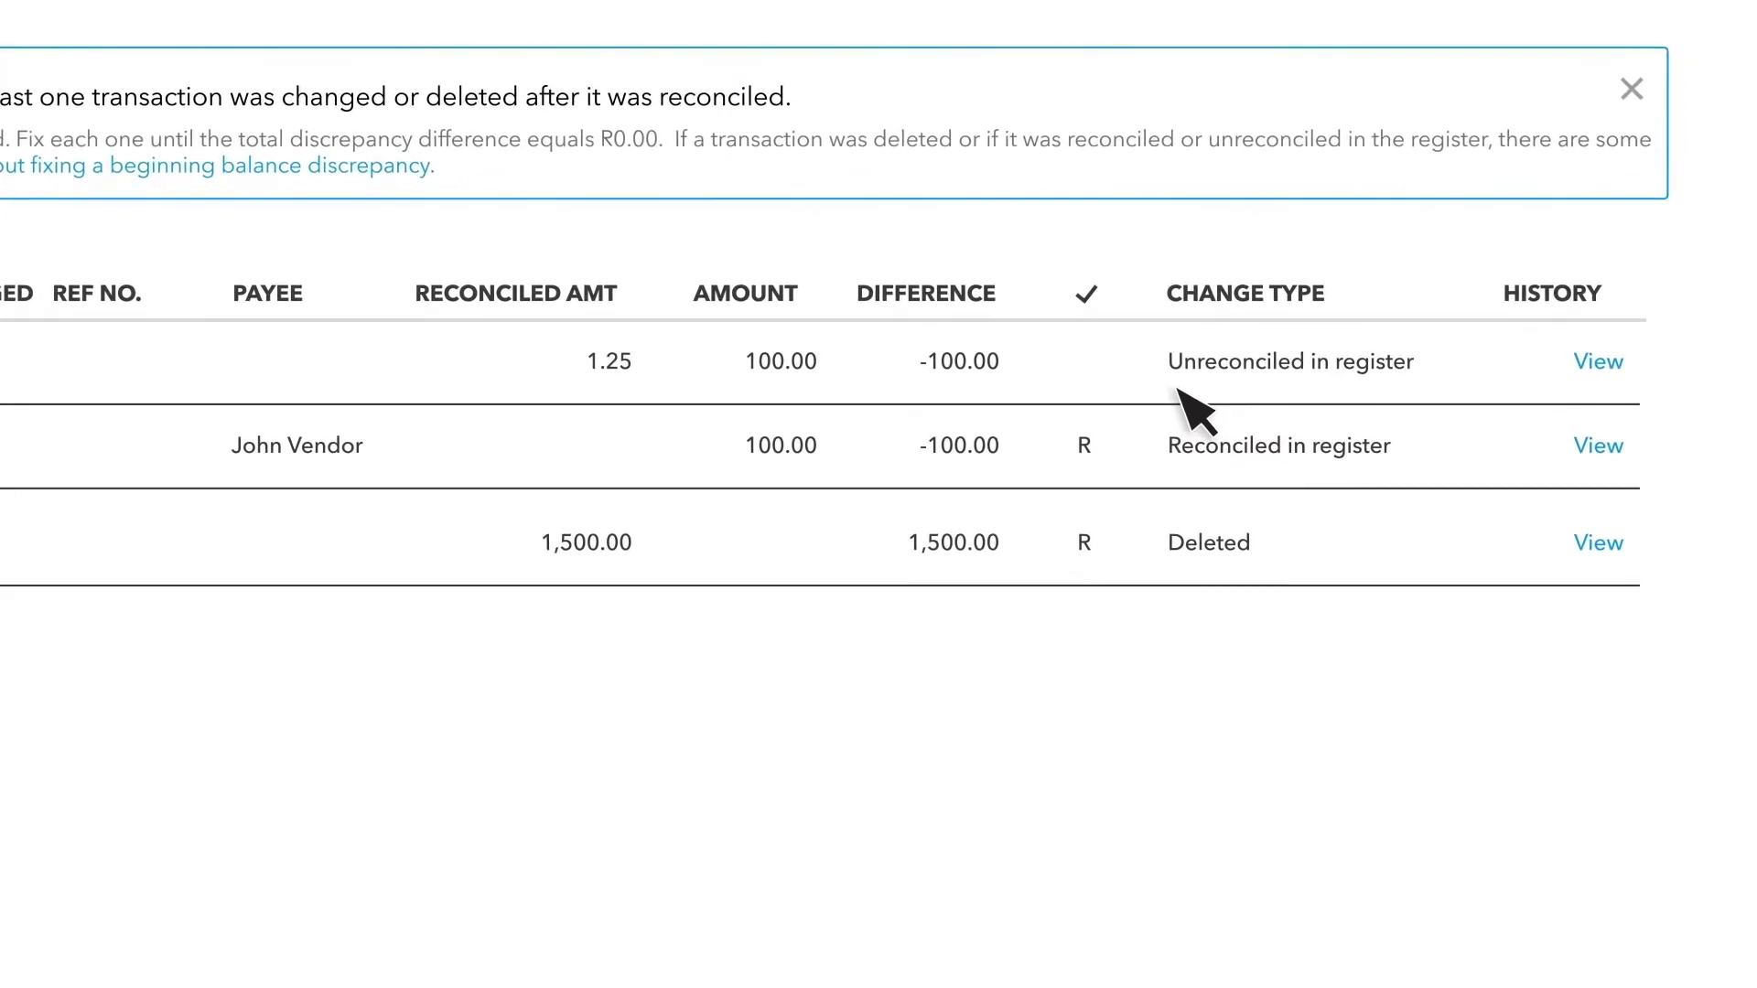
# - Mark the 100.00 check that was unreconciled in the register as reconciled (R) and save
pyautogui.click(1421, 389)
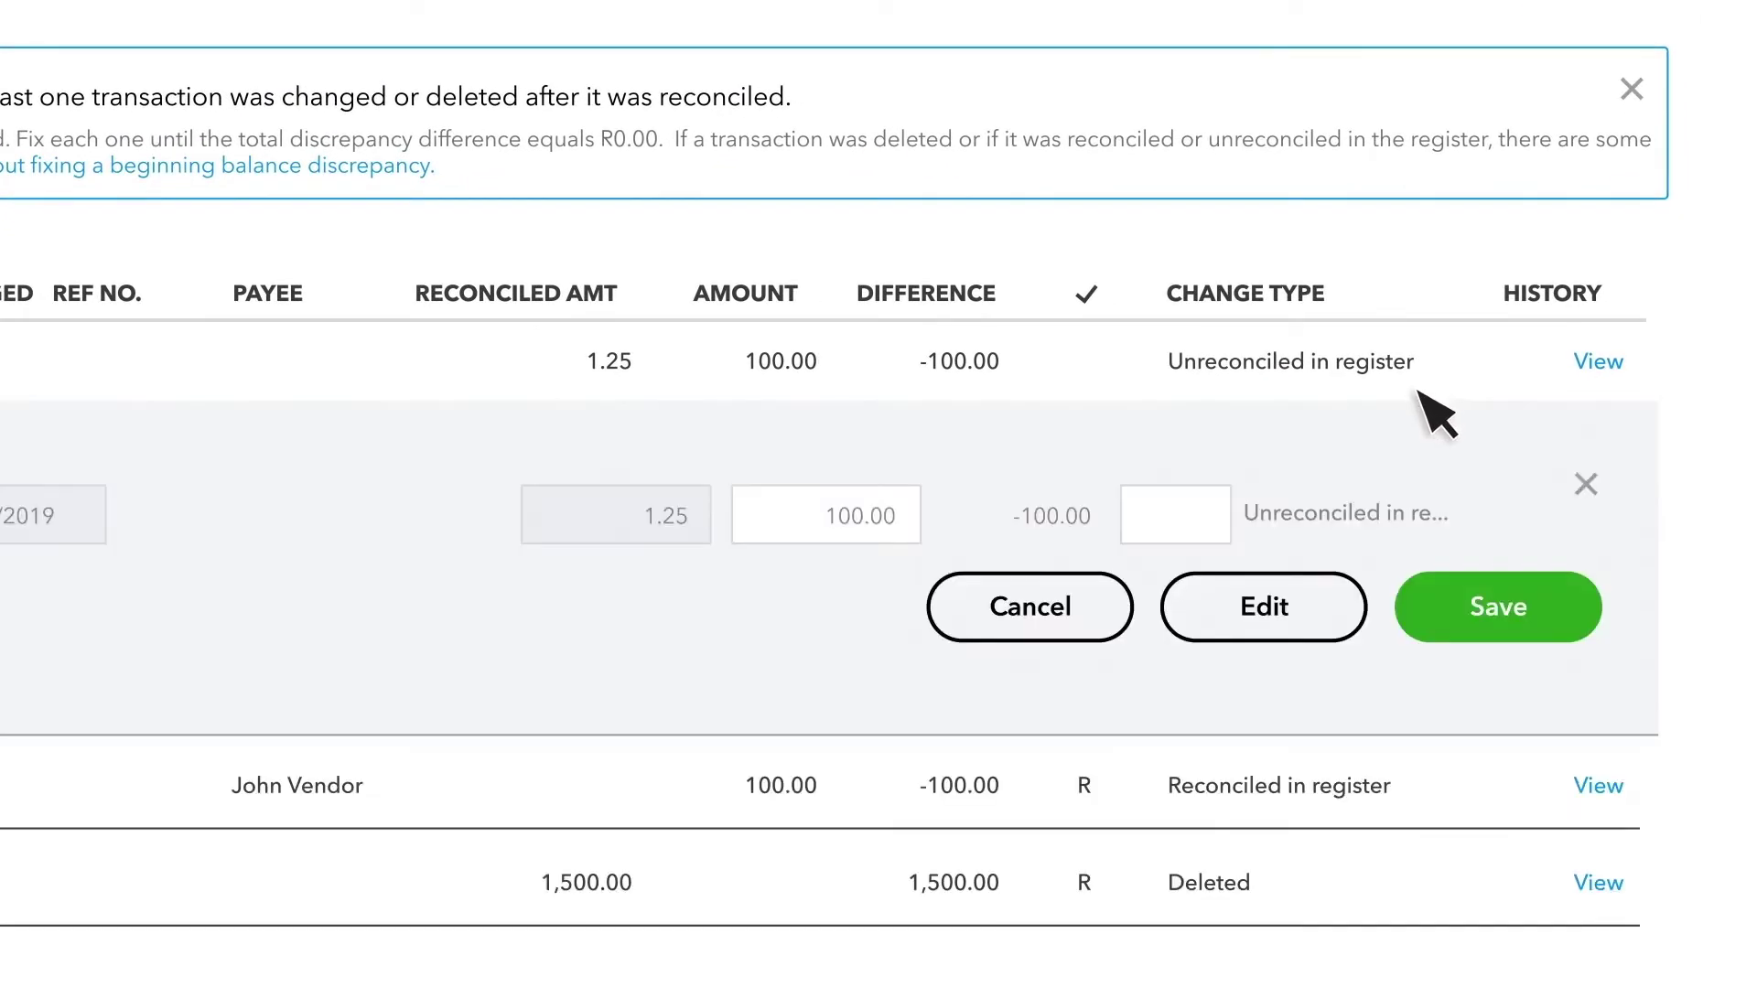
pyautogui.click(1201, 531)
pyautogui.click(1201, 531)
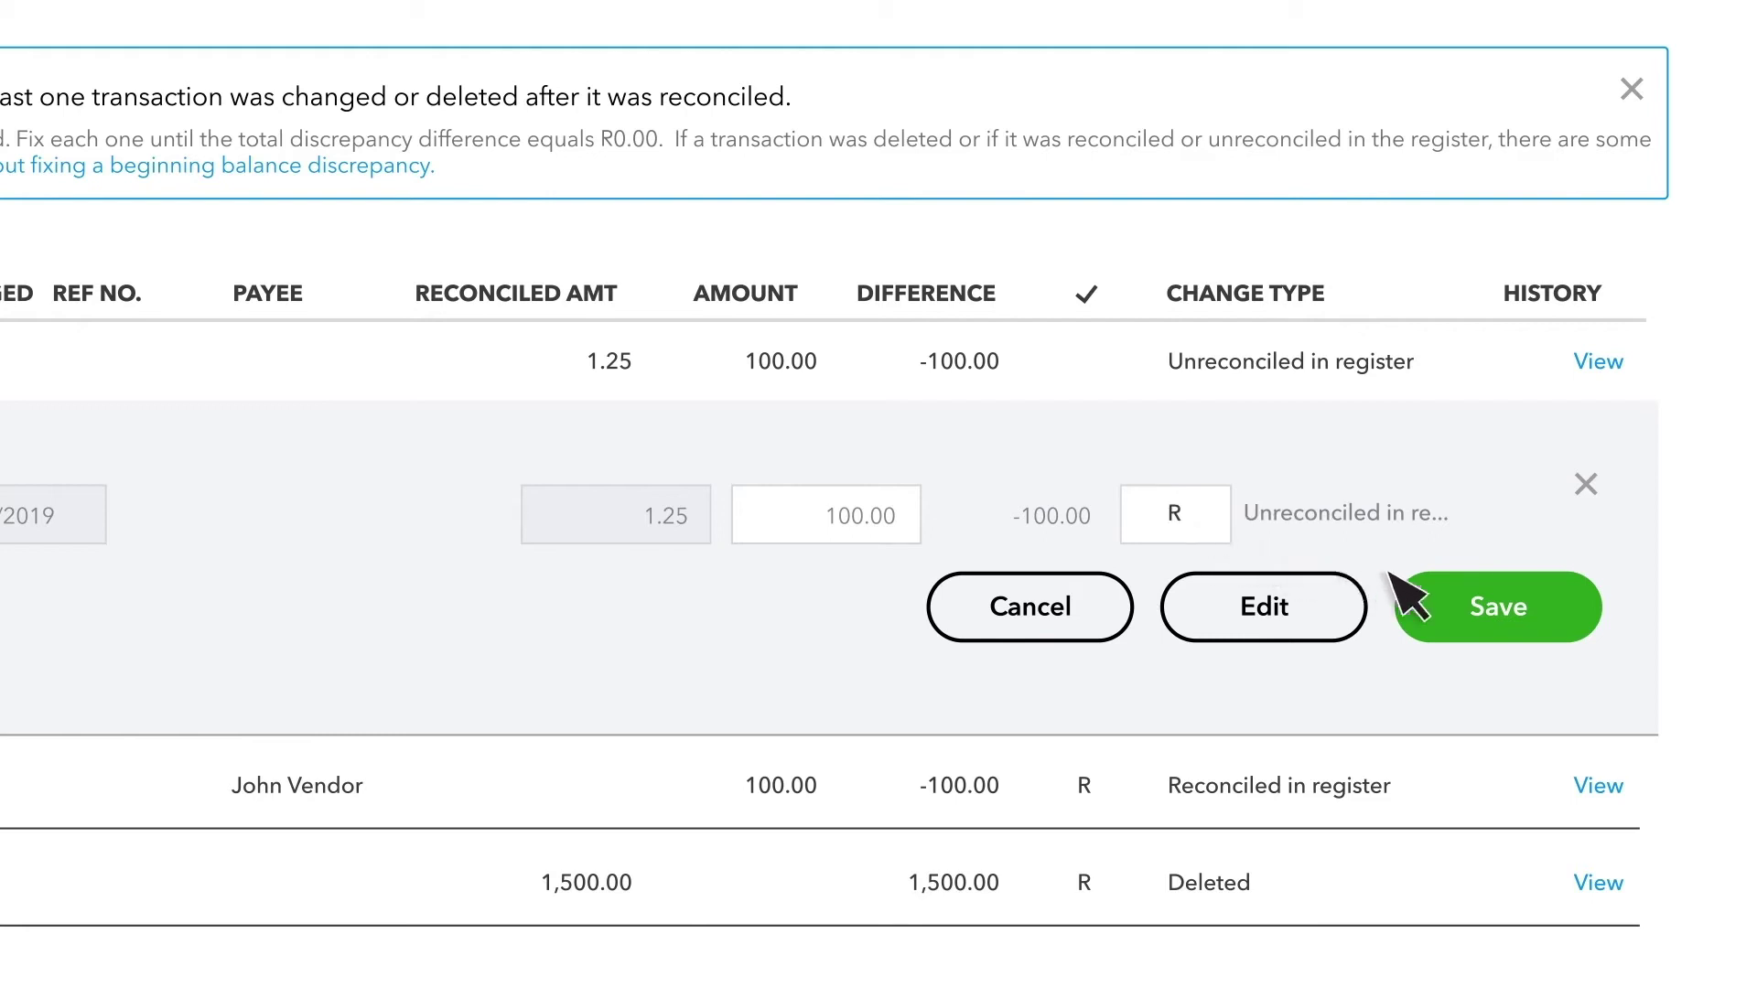
pyautogui.click(1546, 612)
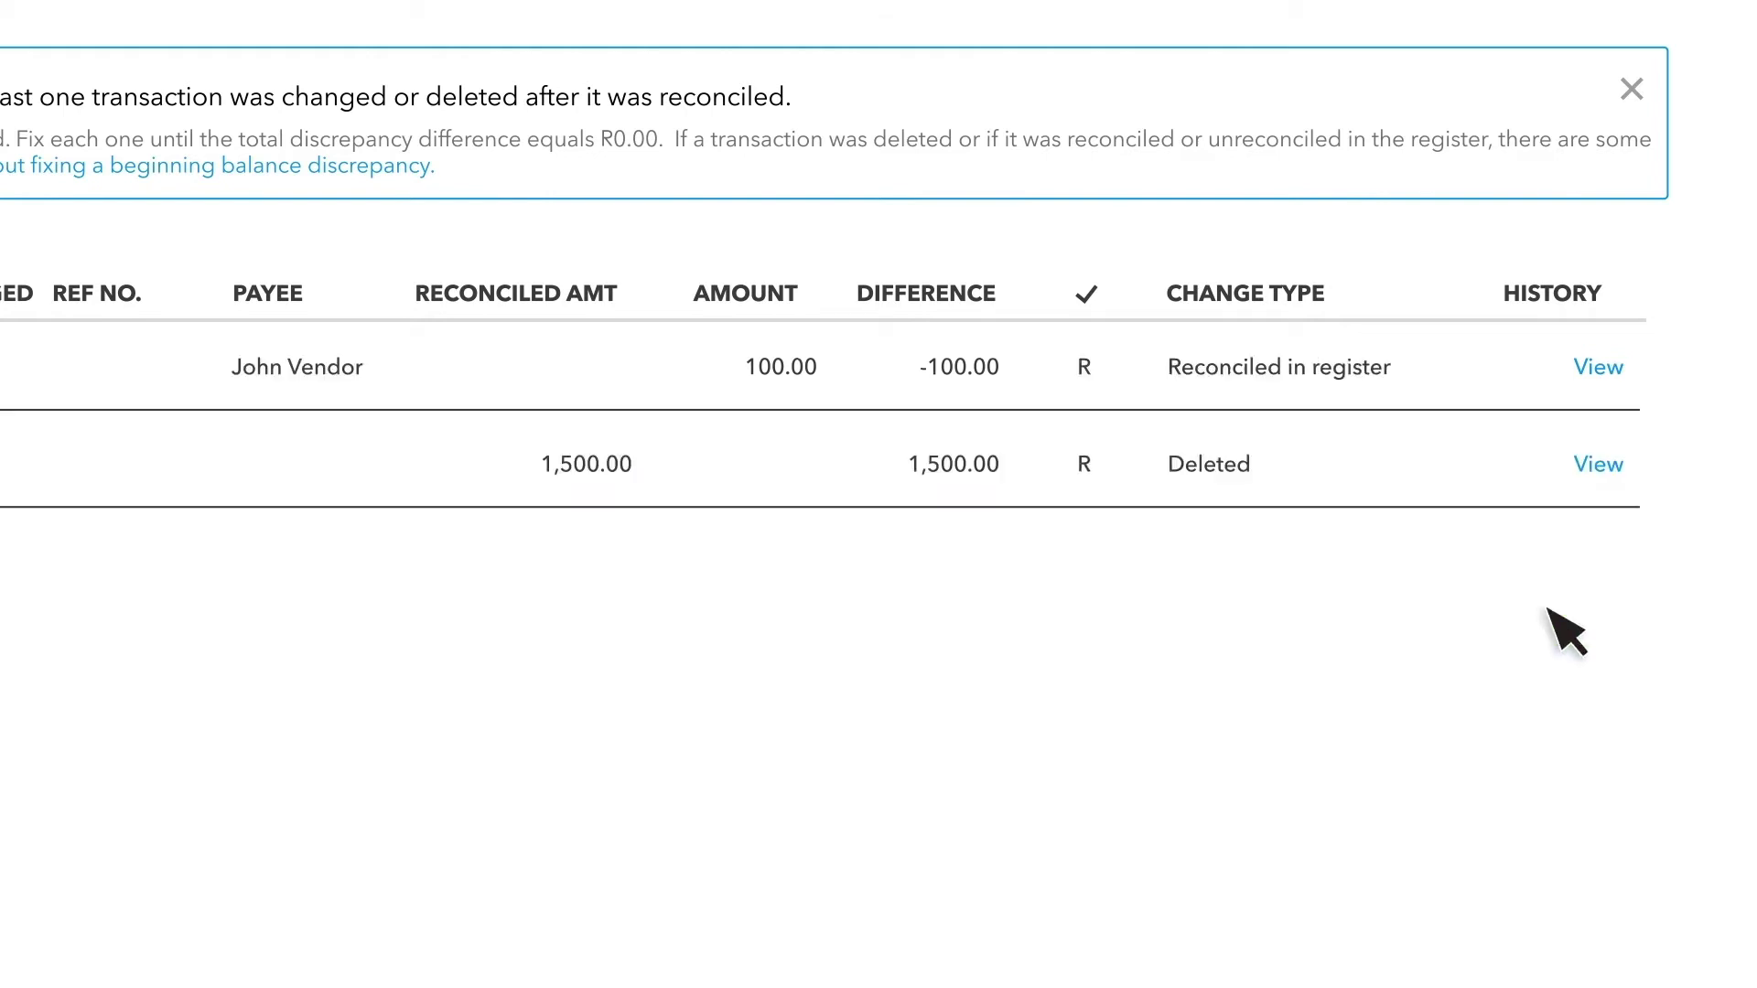
# - Clear the R status on the vendor's 100.00 expense reconciled in the register and save
pyautogui.click(1407, 380)
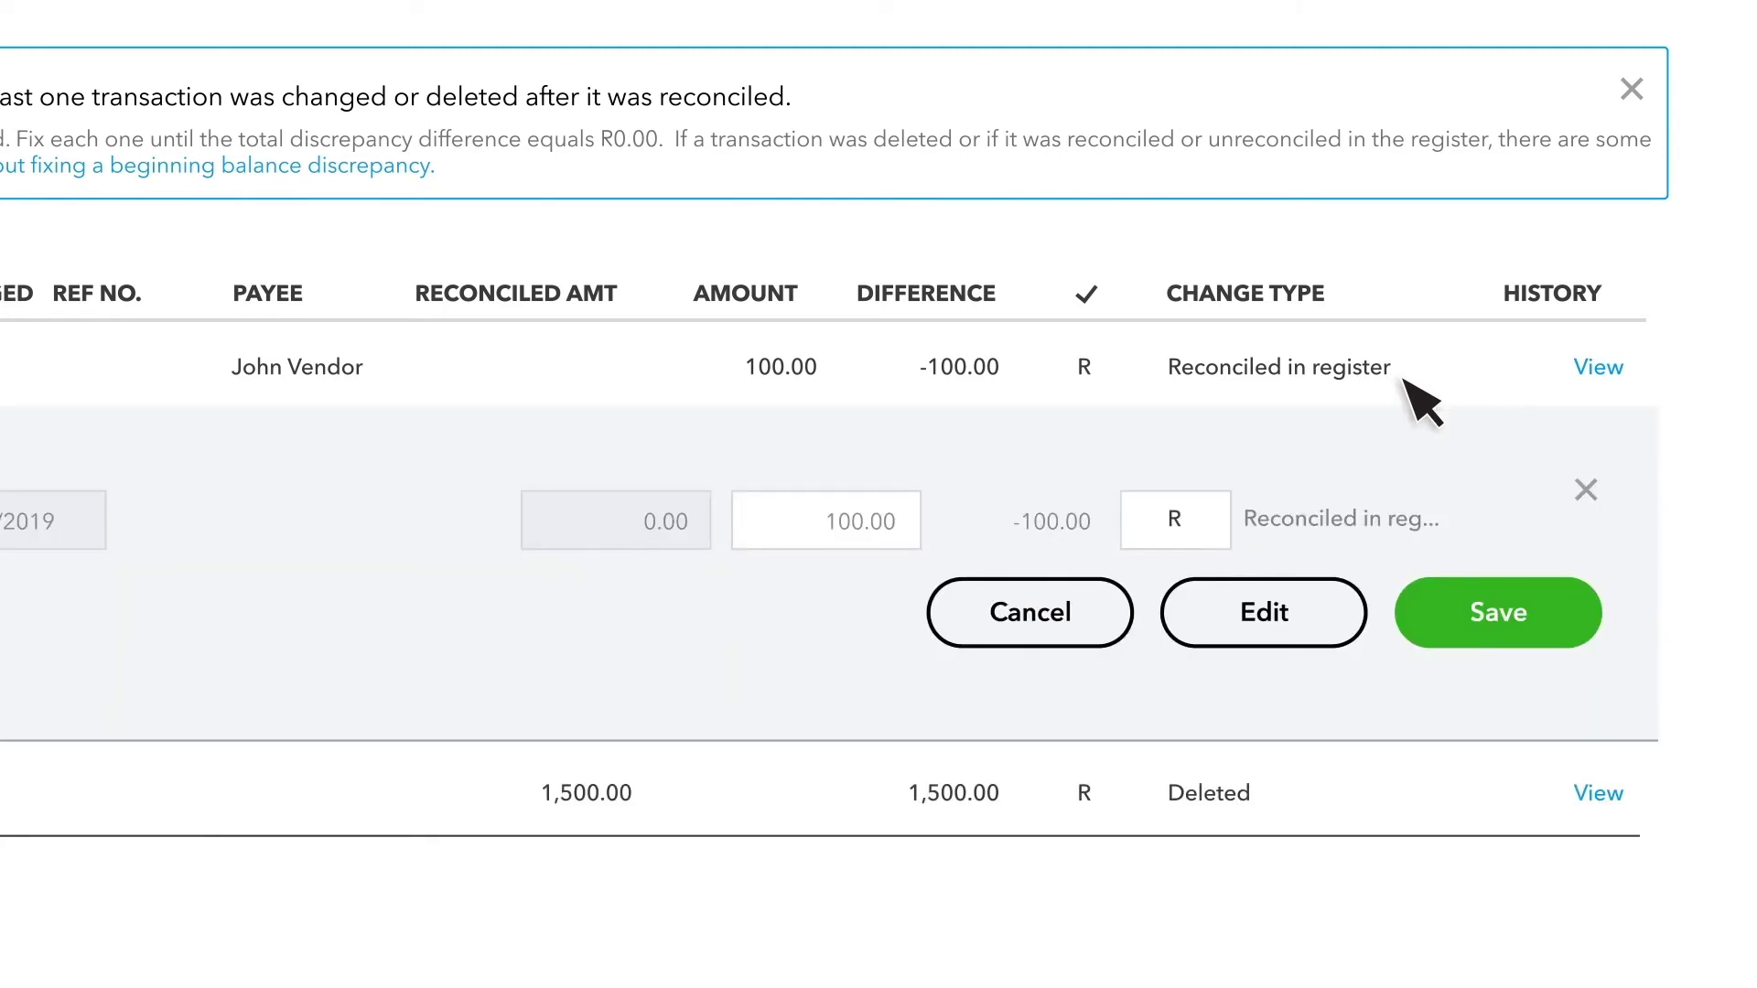
pyautogui.click(1186, 535)
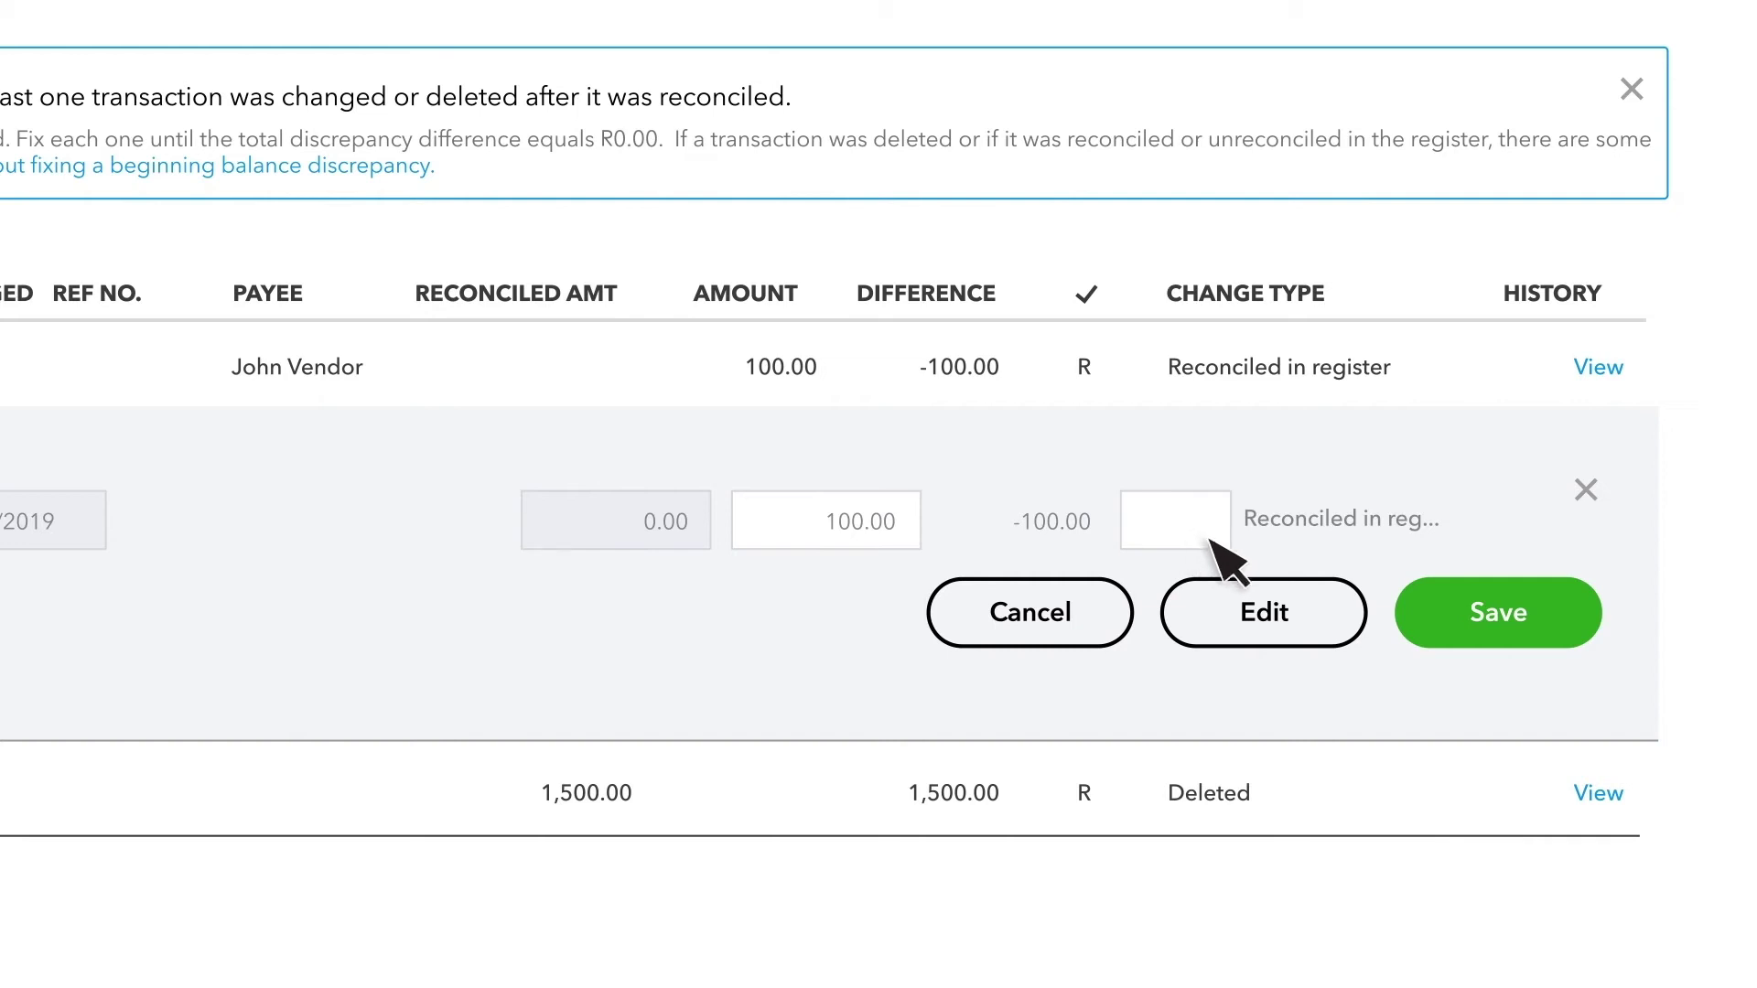
pyautogui.click(1515, 632)
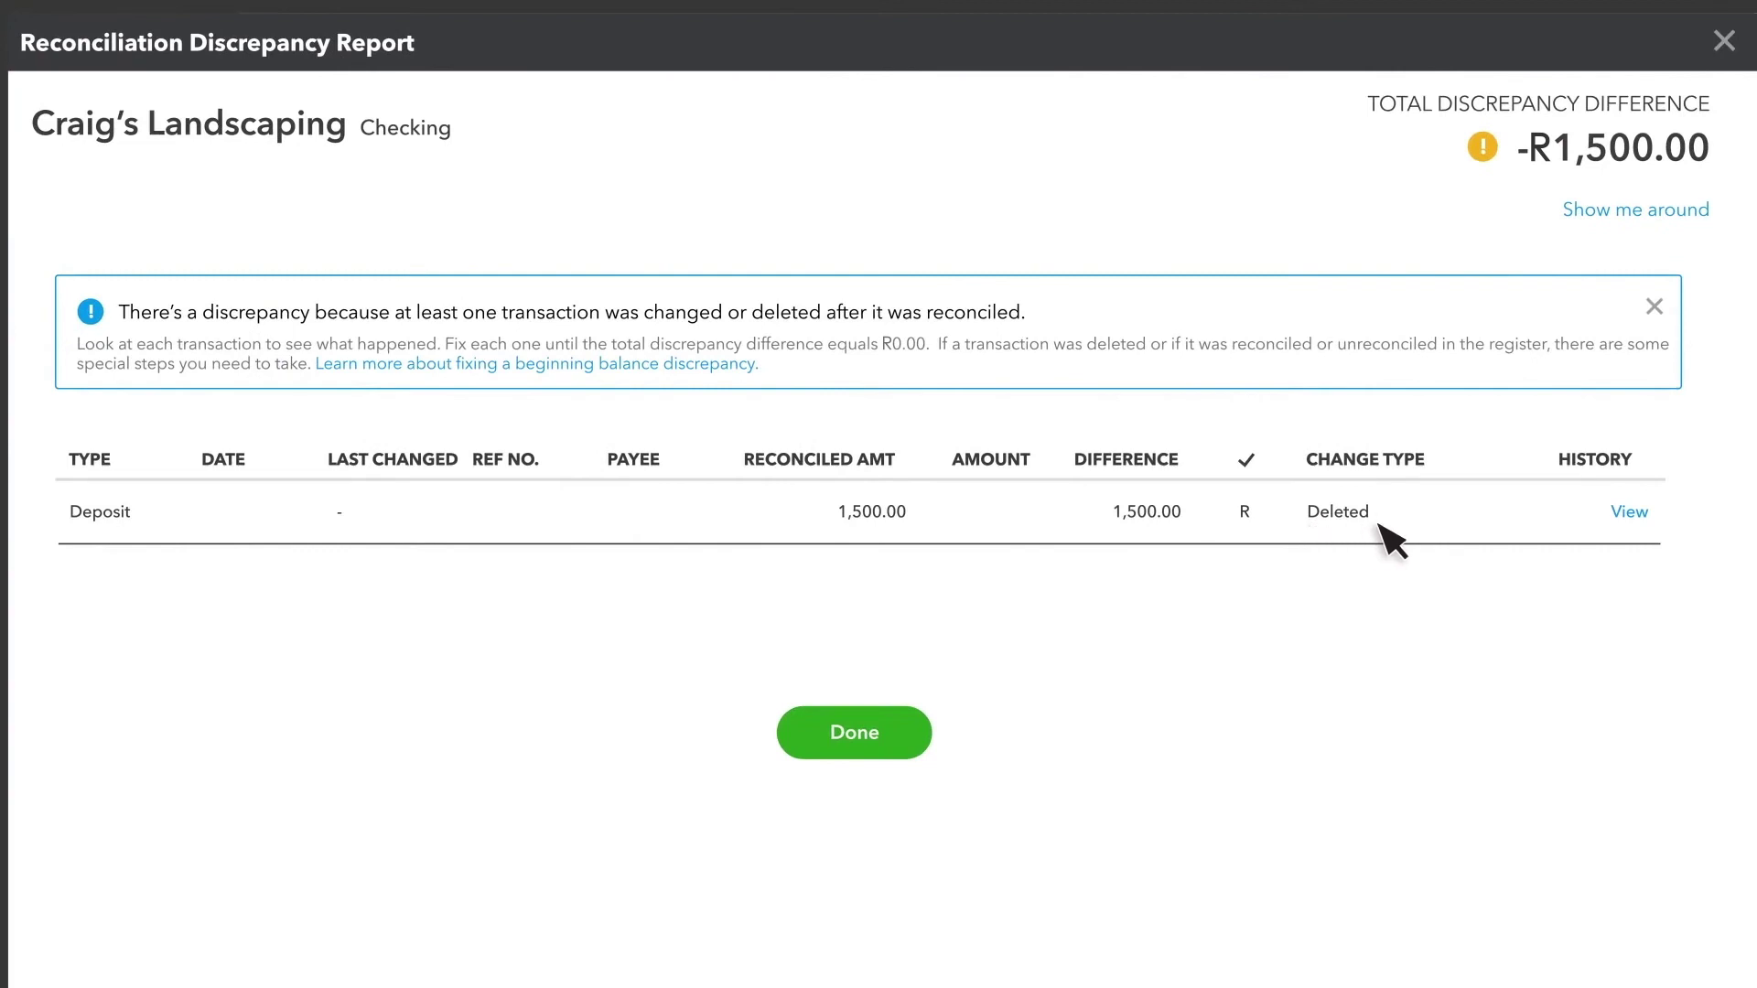
# - View the audit history of the deleted 1500.00 Supplies expense and expand its original entry
pyautogui.click(1629, 513)
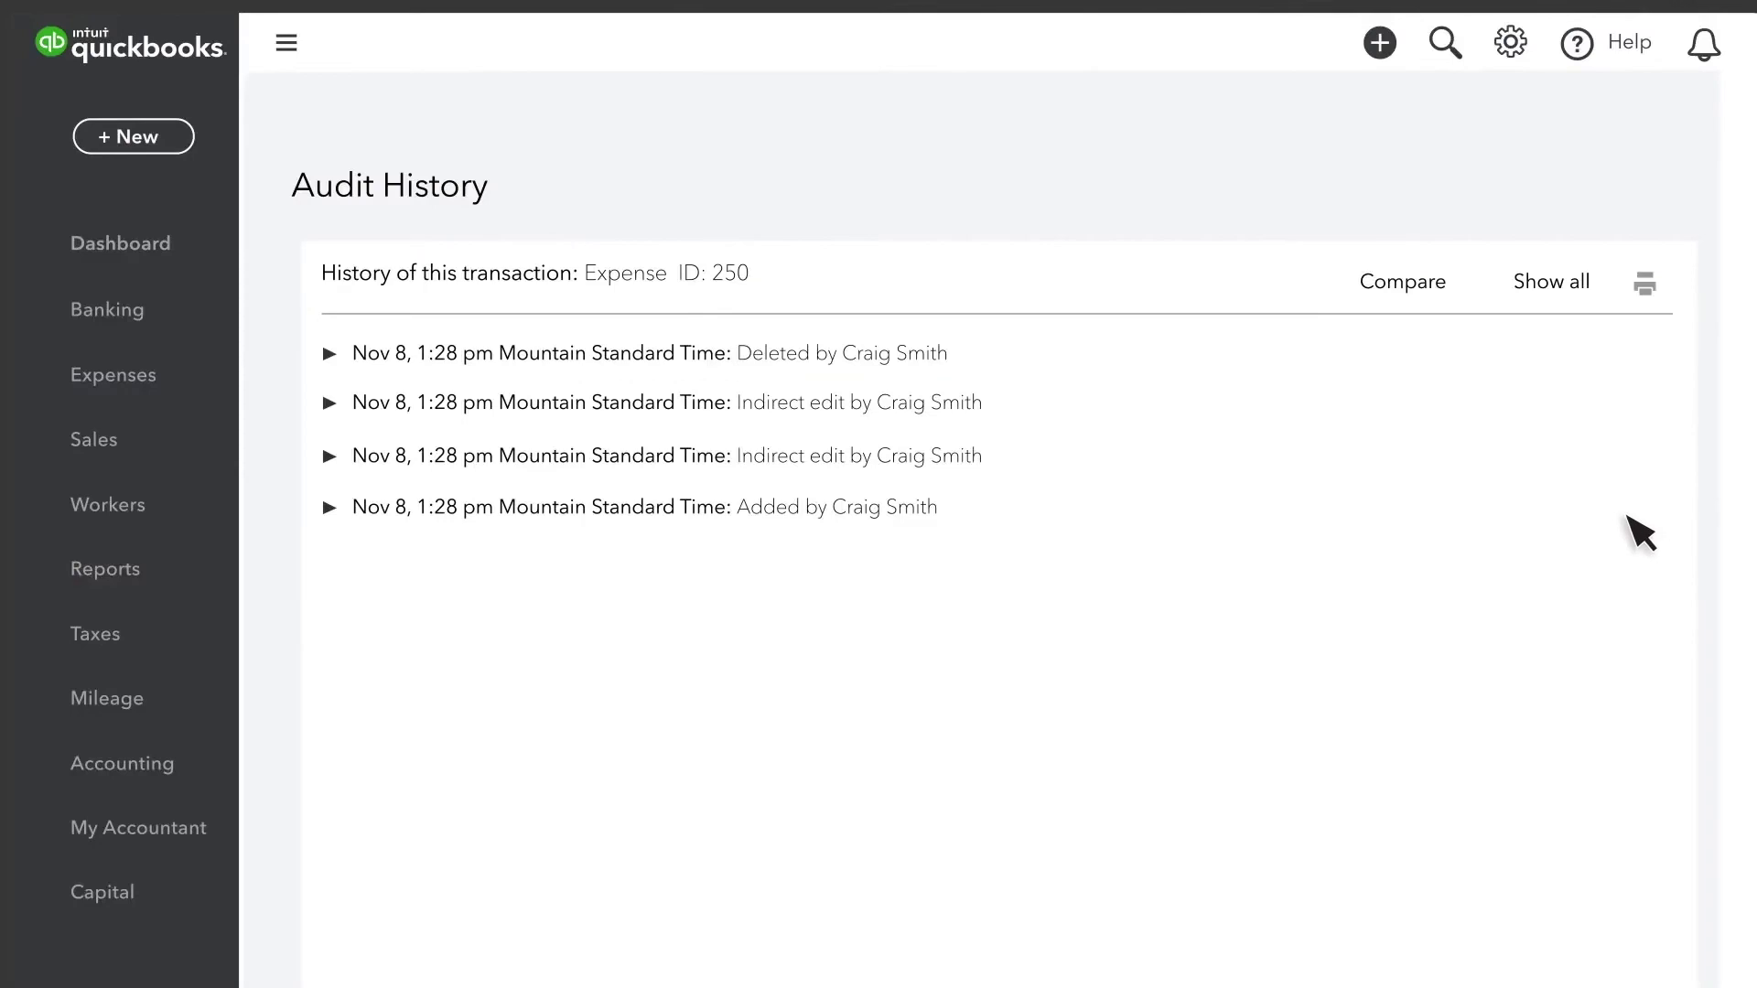
pyautogui.click(330, 509)
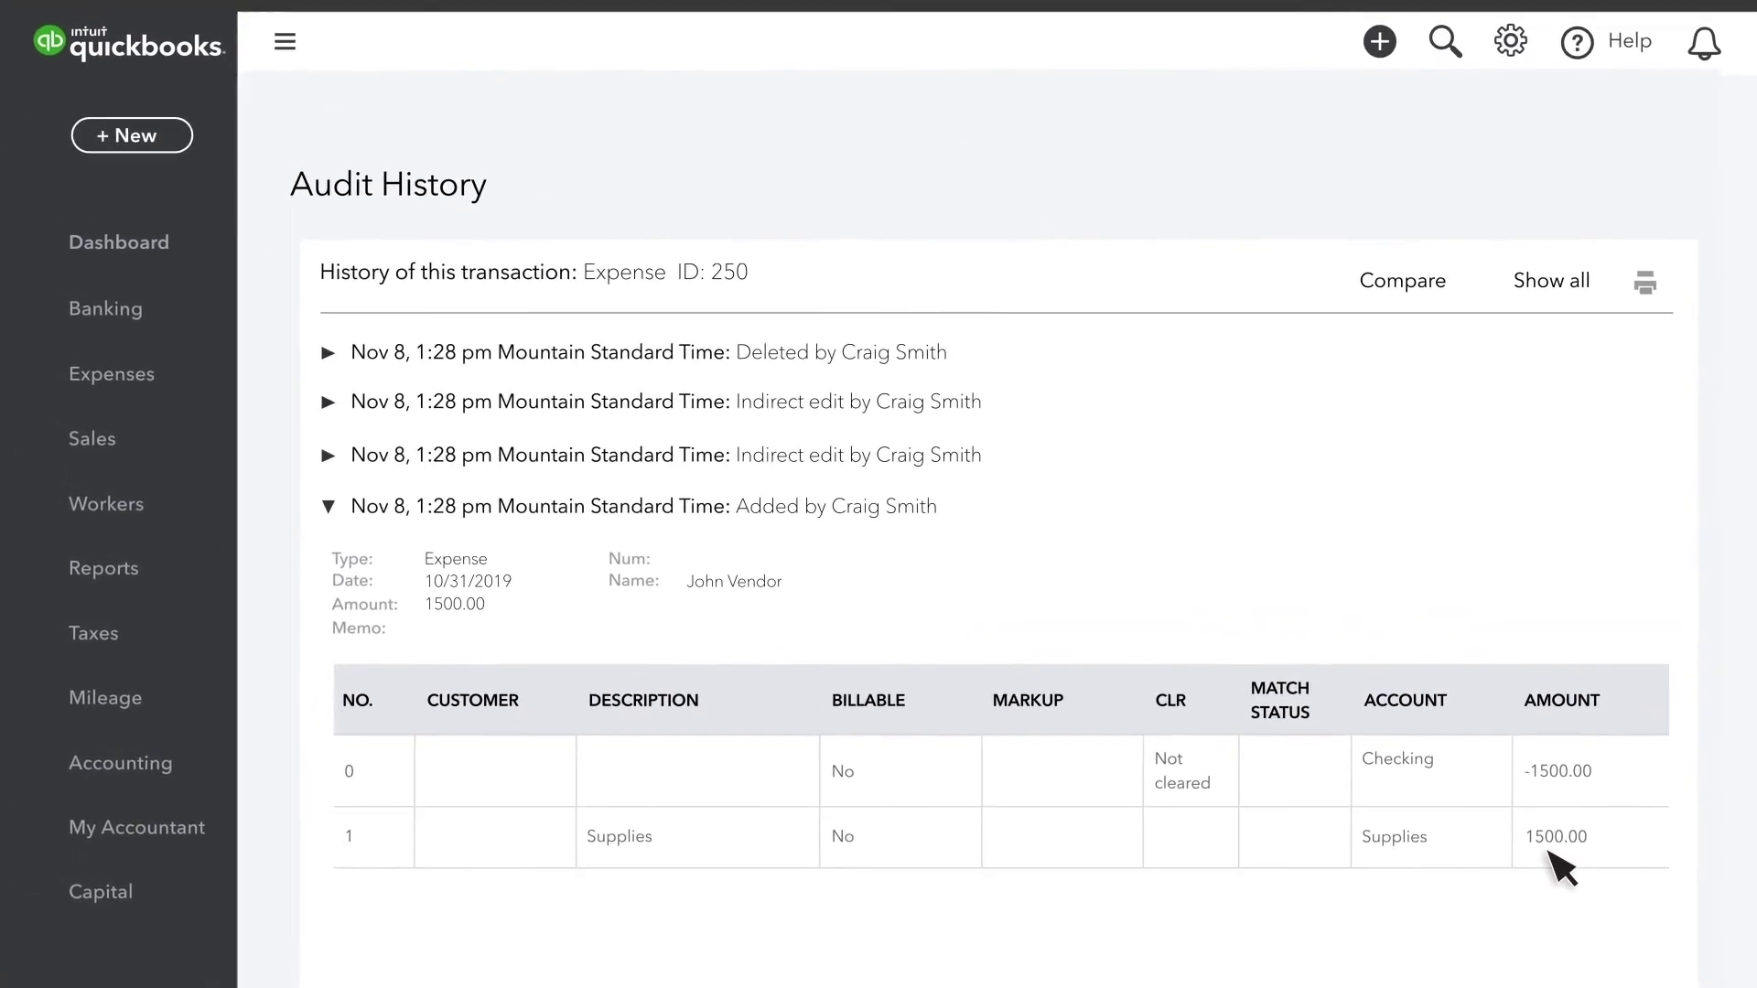
pyautogui.click(161, 148)
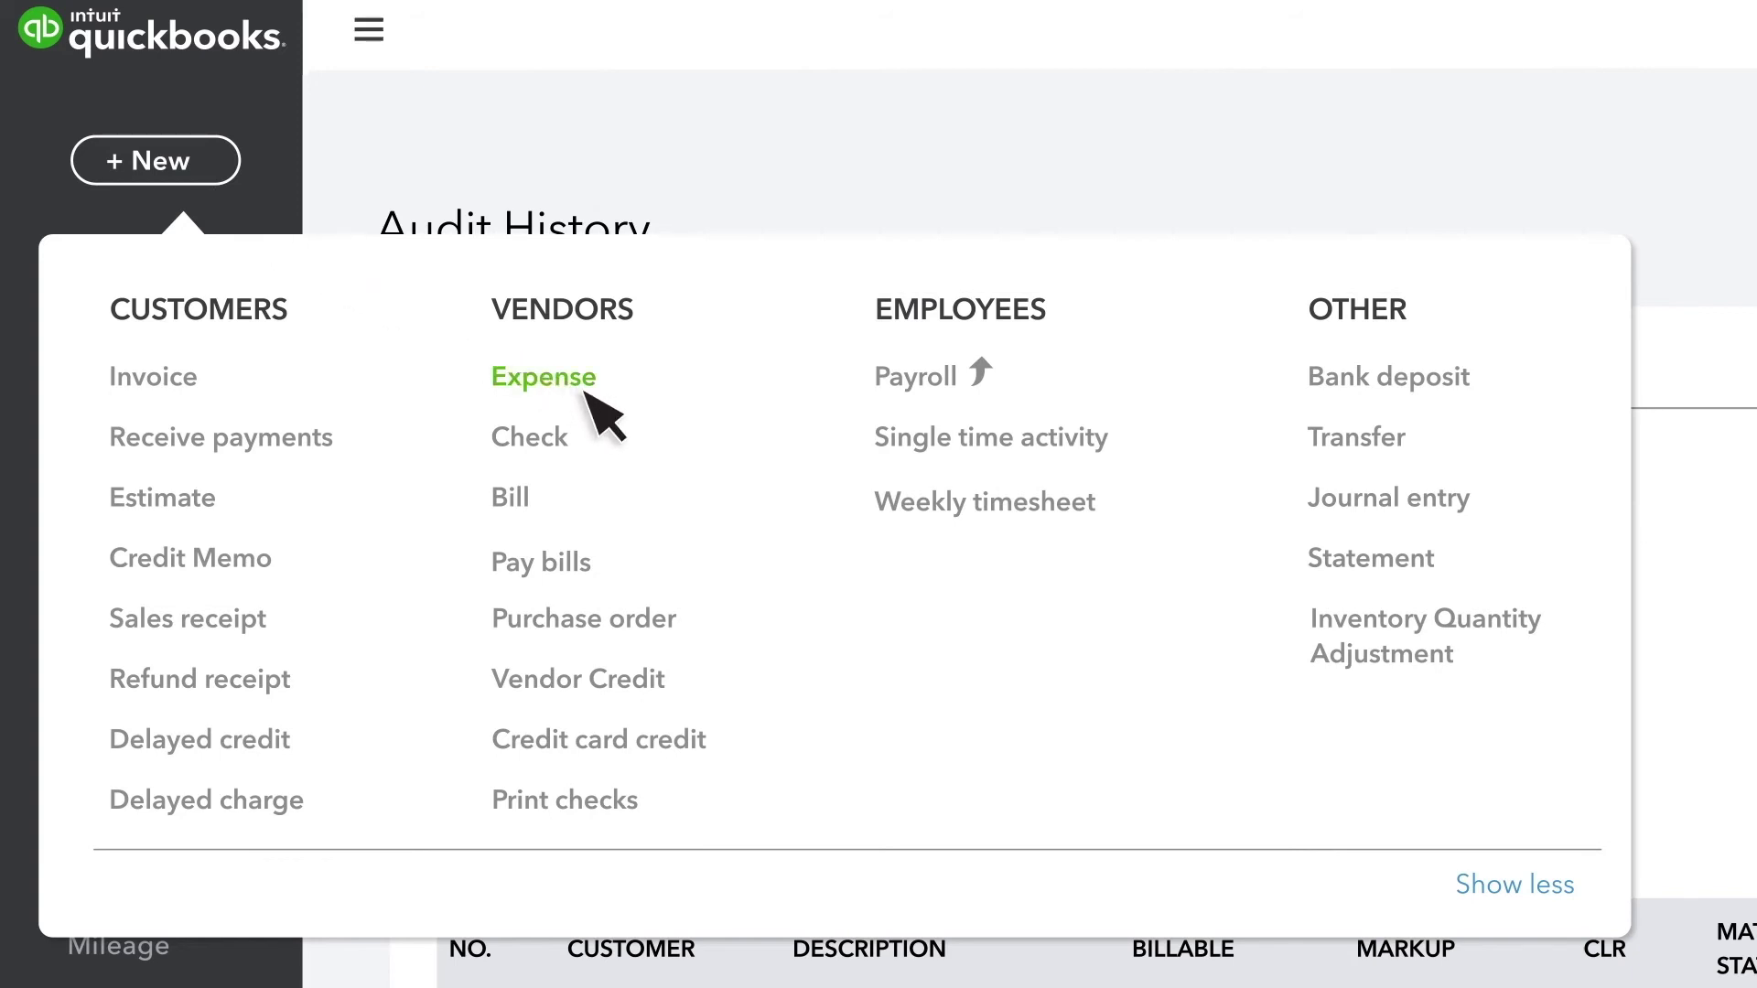
# - Create a new expense of 1500.00 to Supplies paid from Checking and save it
pyautogui.click(586, 394)
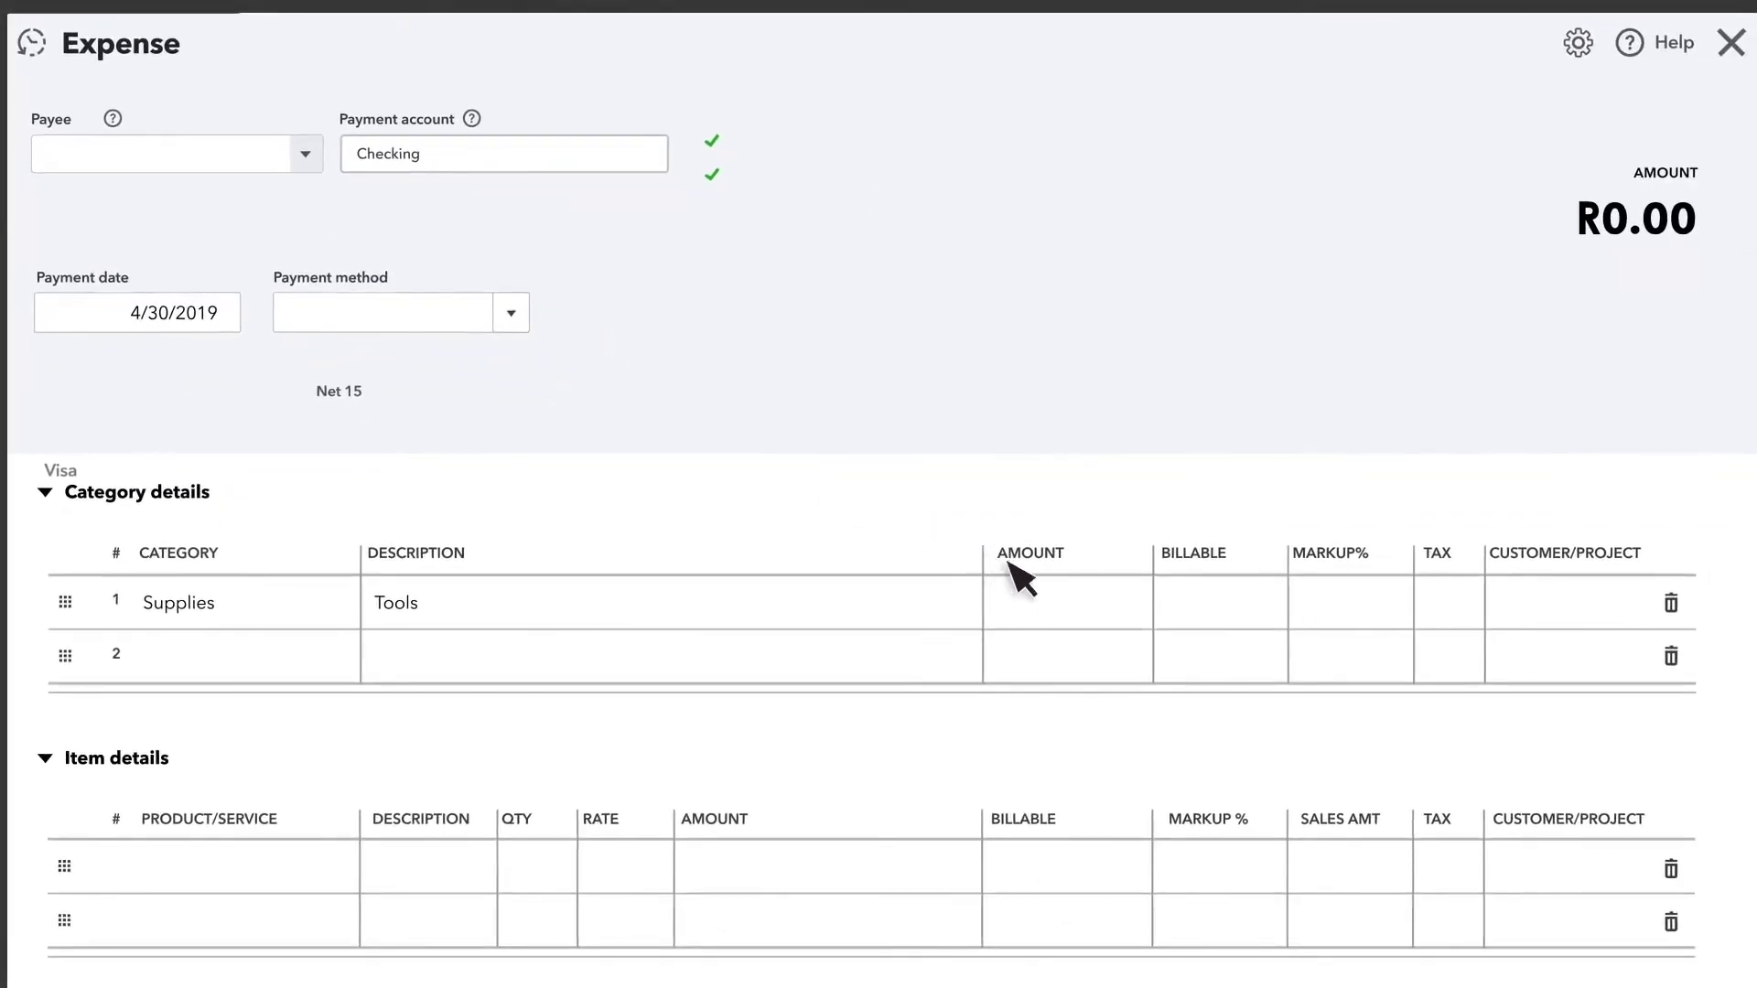
pyautogui.click(1126, 615)
pyautogui.write('1500.00')
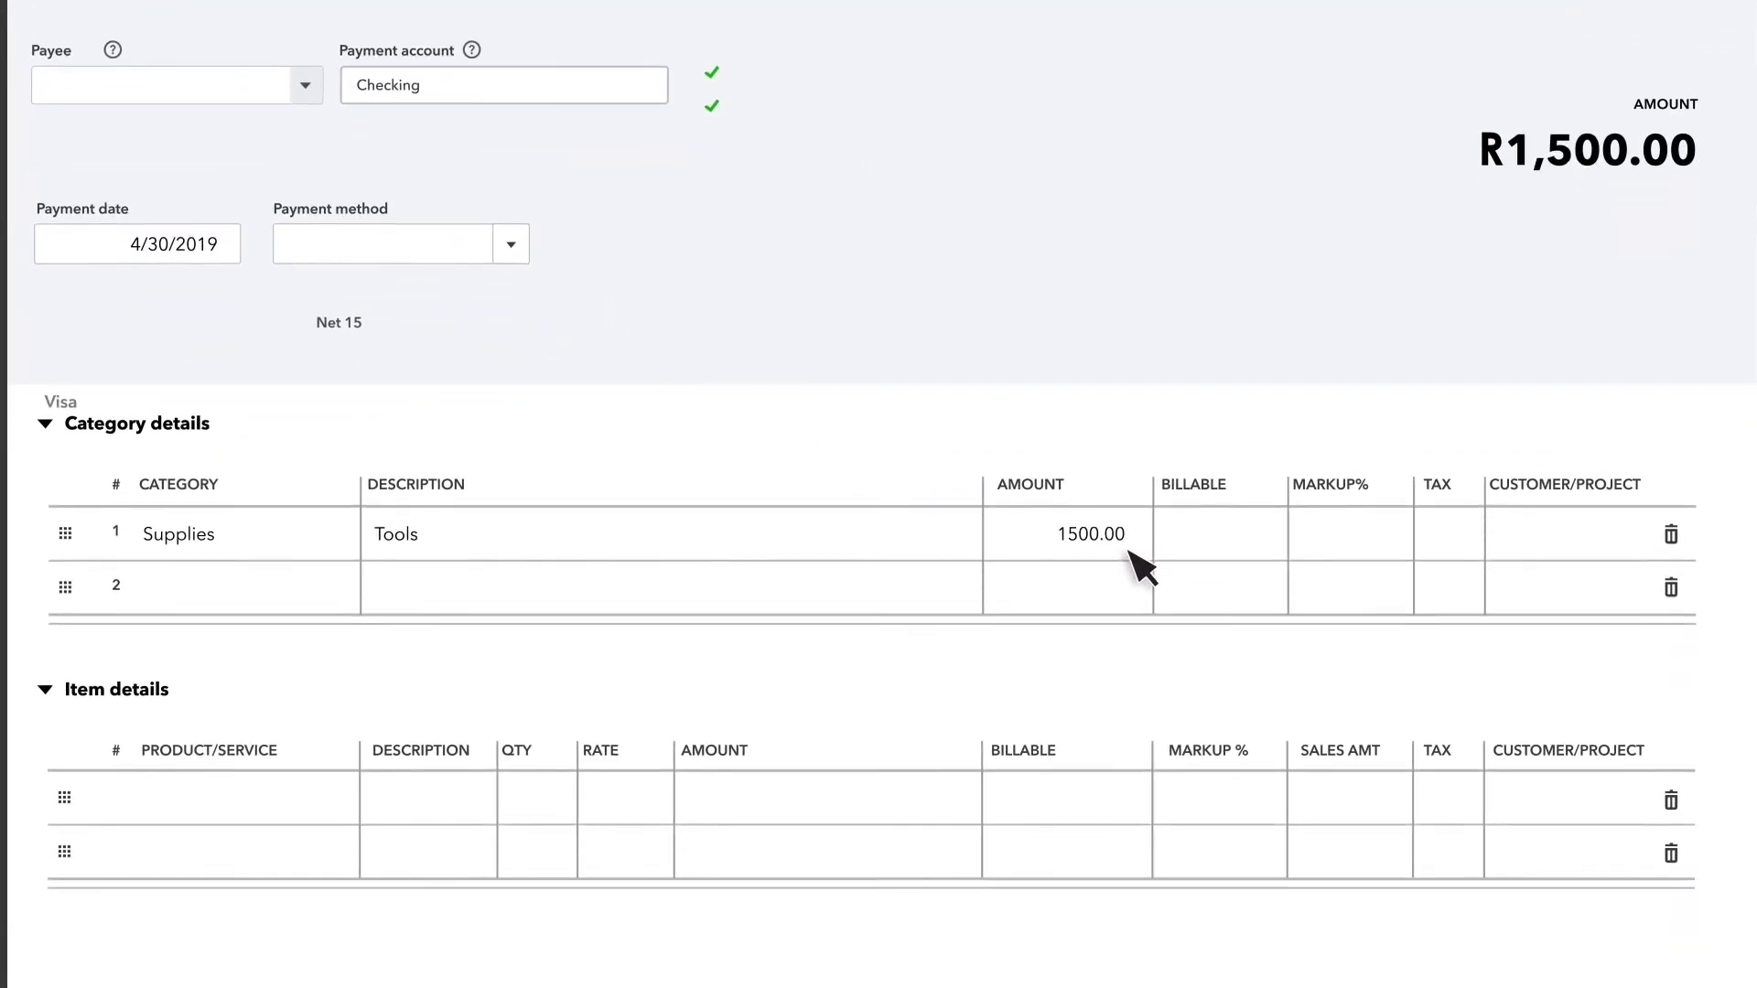
pyautogui.click(1698, 789)
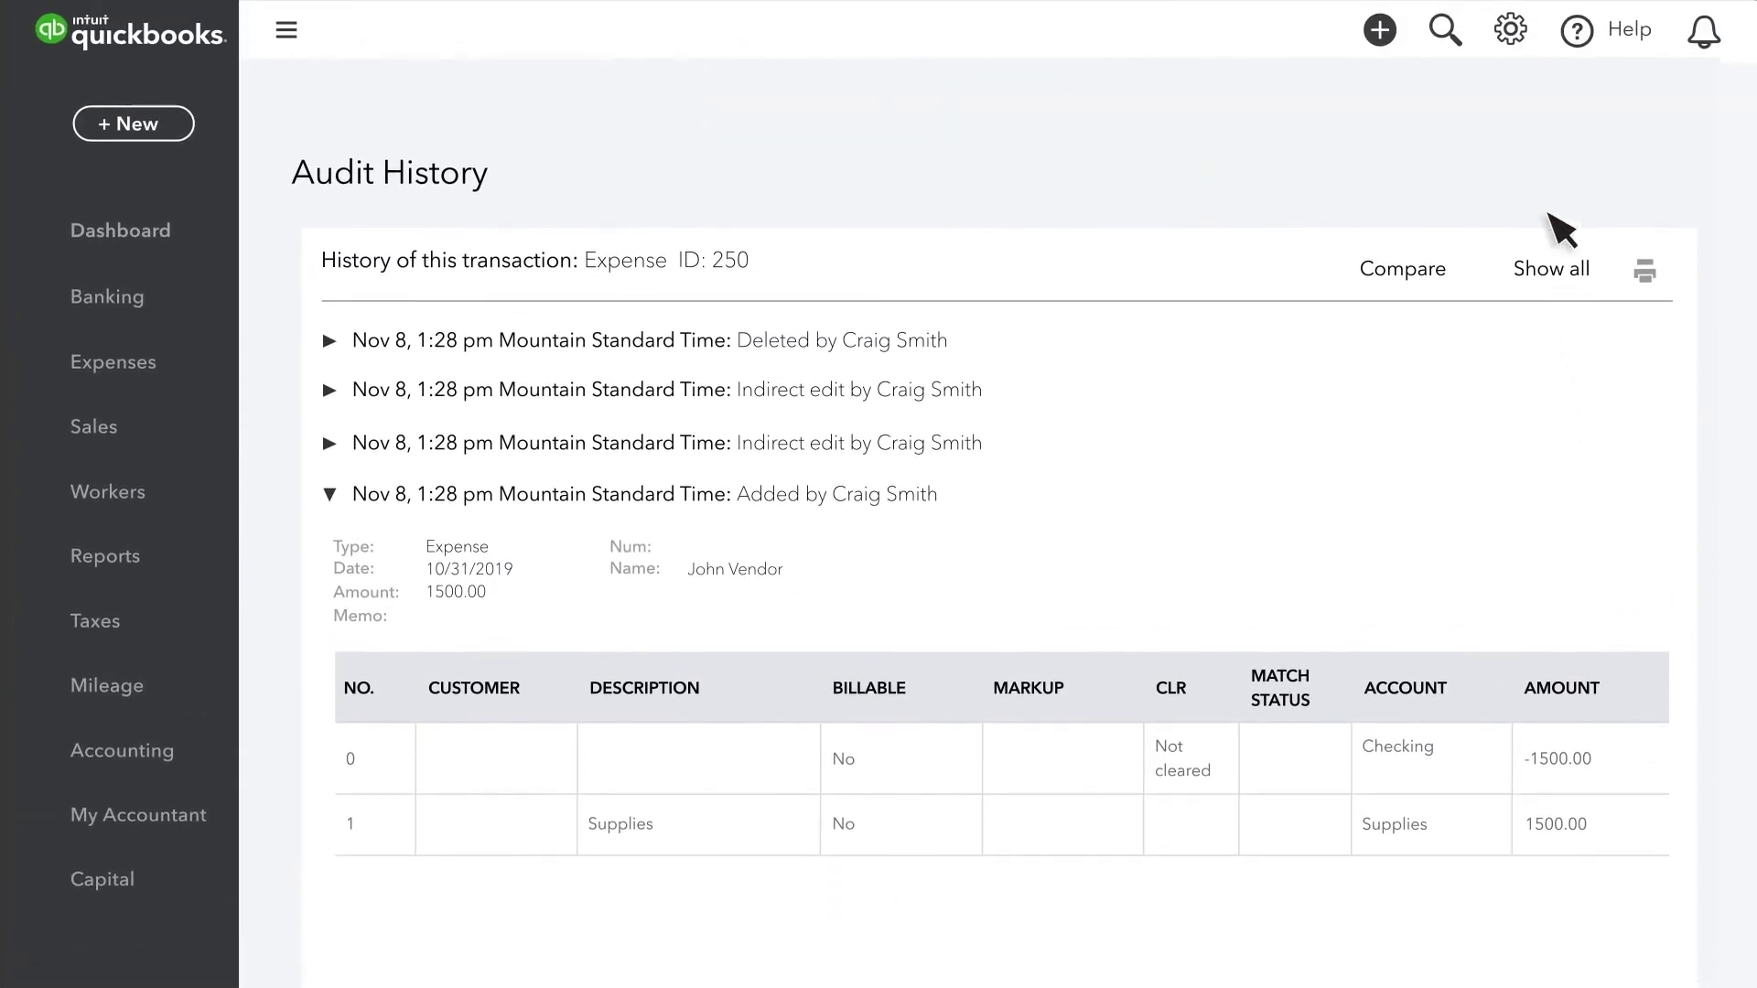
pyautogui.click(1518, 37)
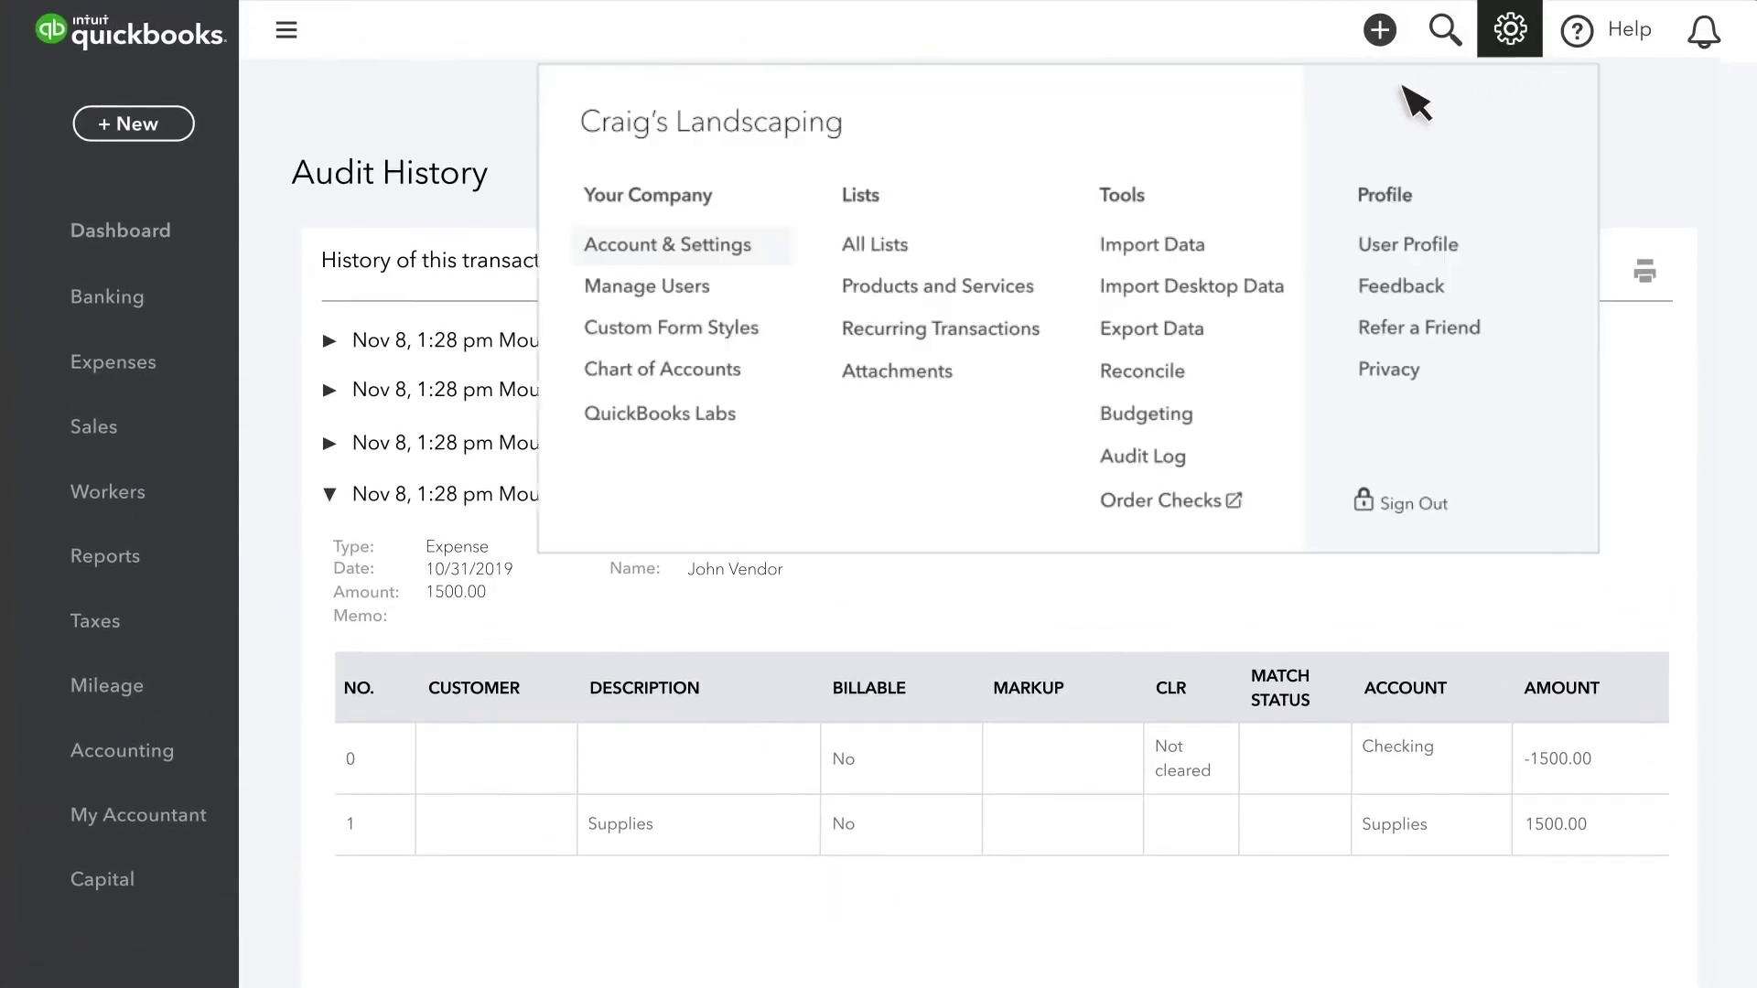
# - In the checking account register, mark the 1,500.00 Supplies expense as reconciled and save
pyautogui.click(687, 377)
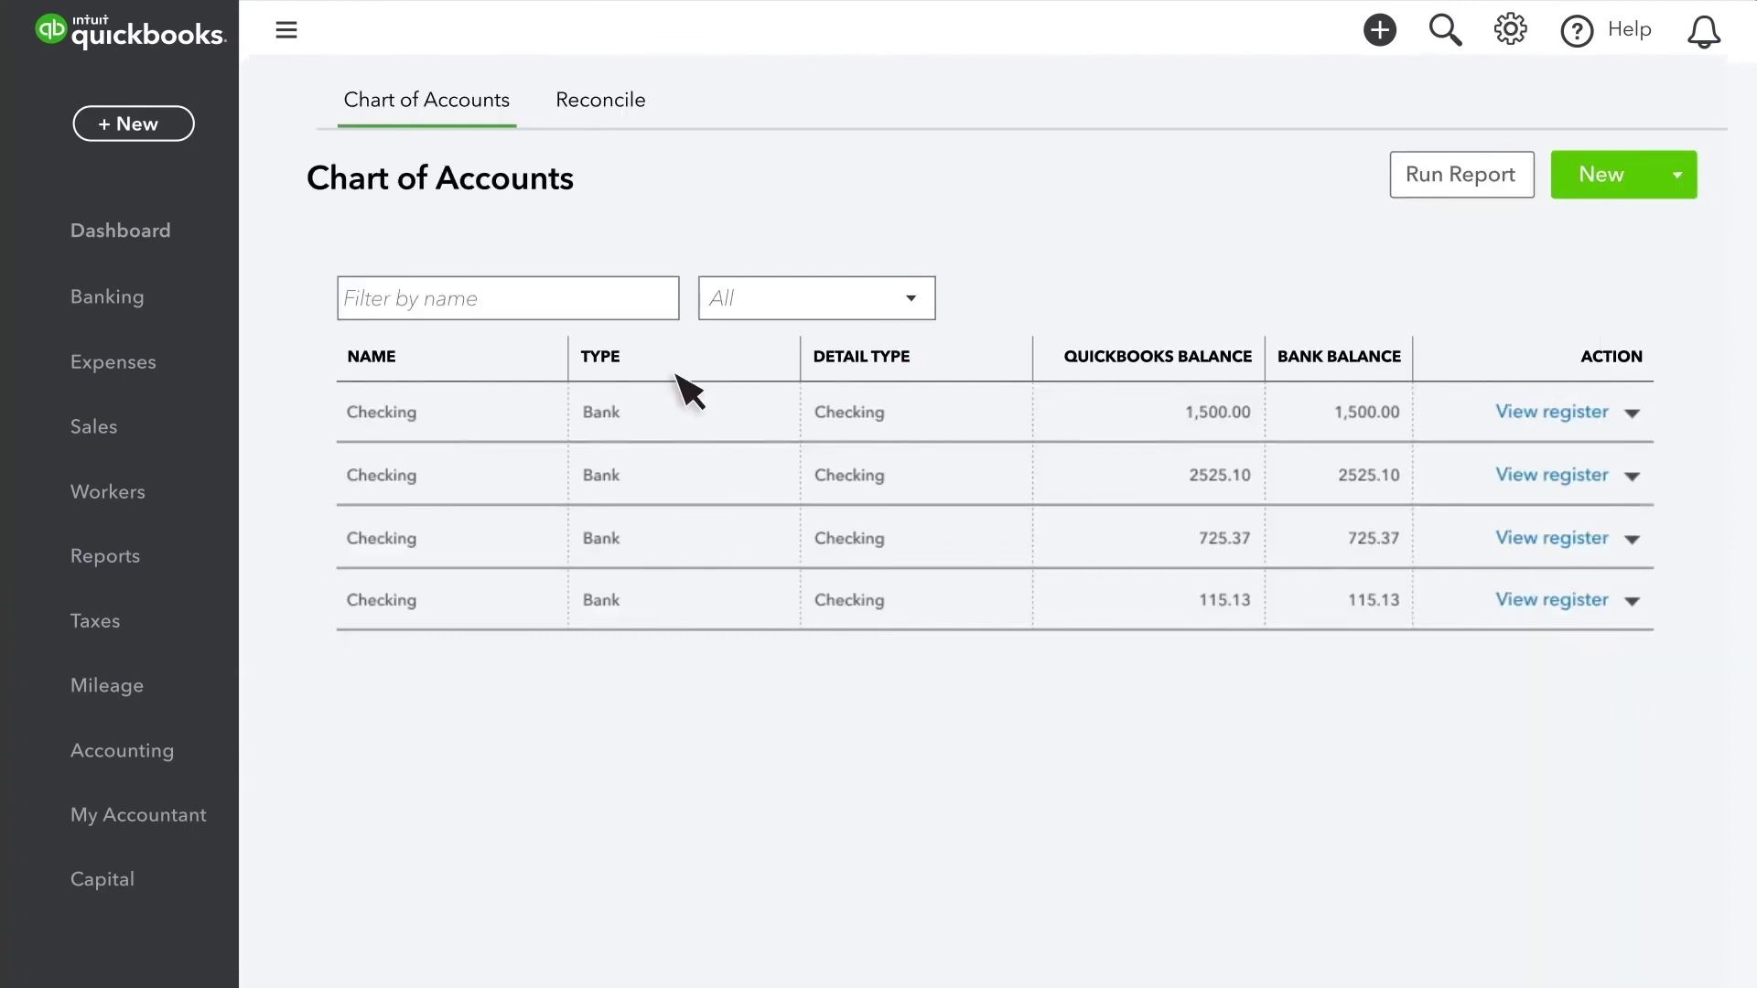
pyautogui.click(677, 481)
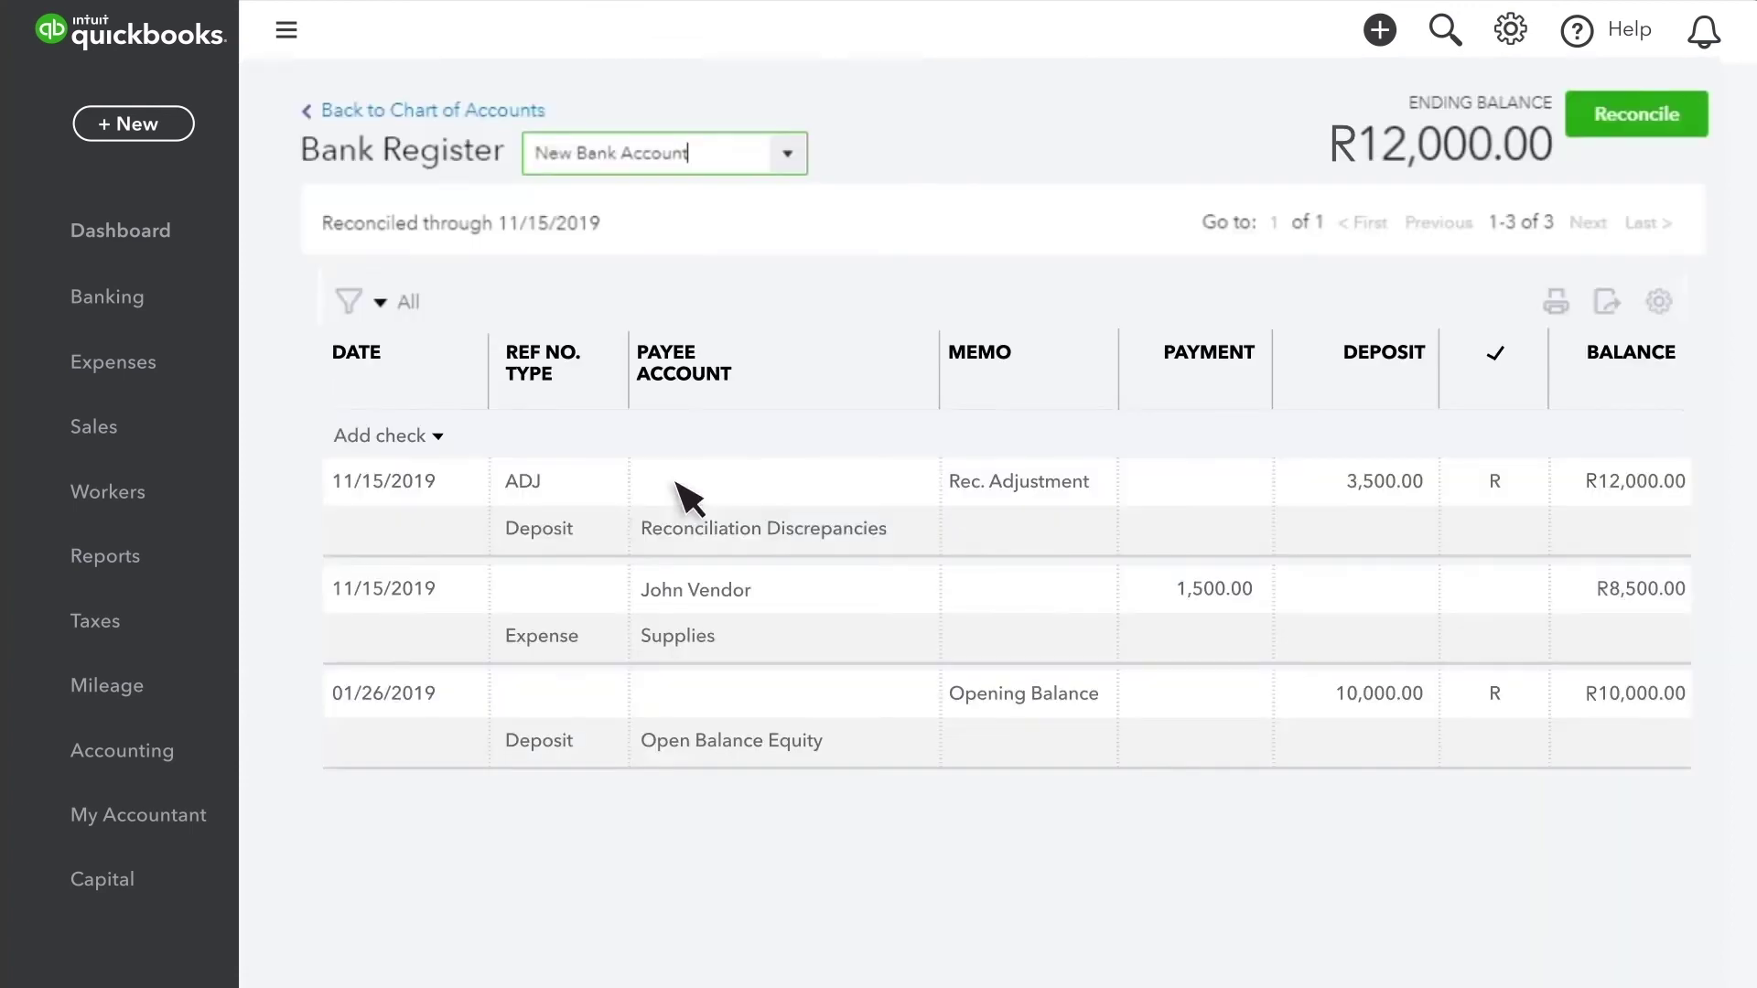
pyautogui.click(991, 620)
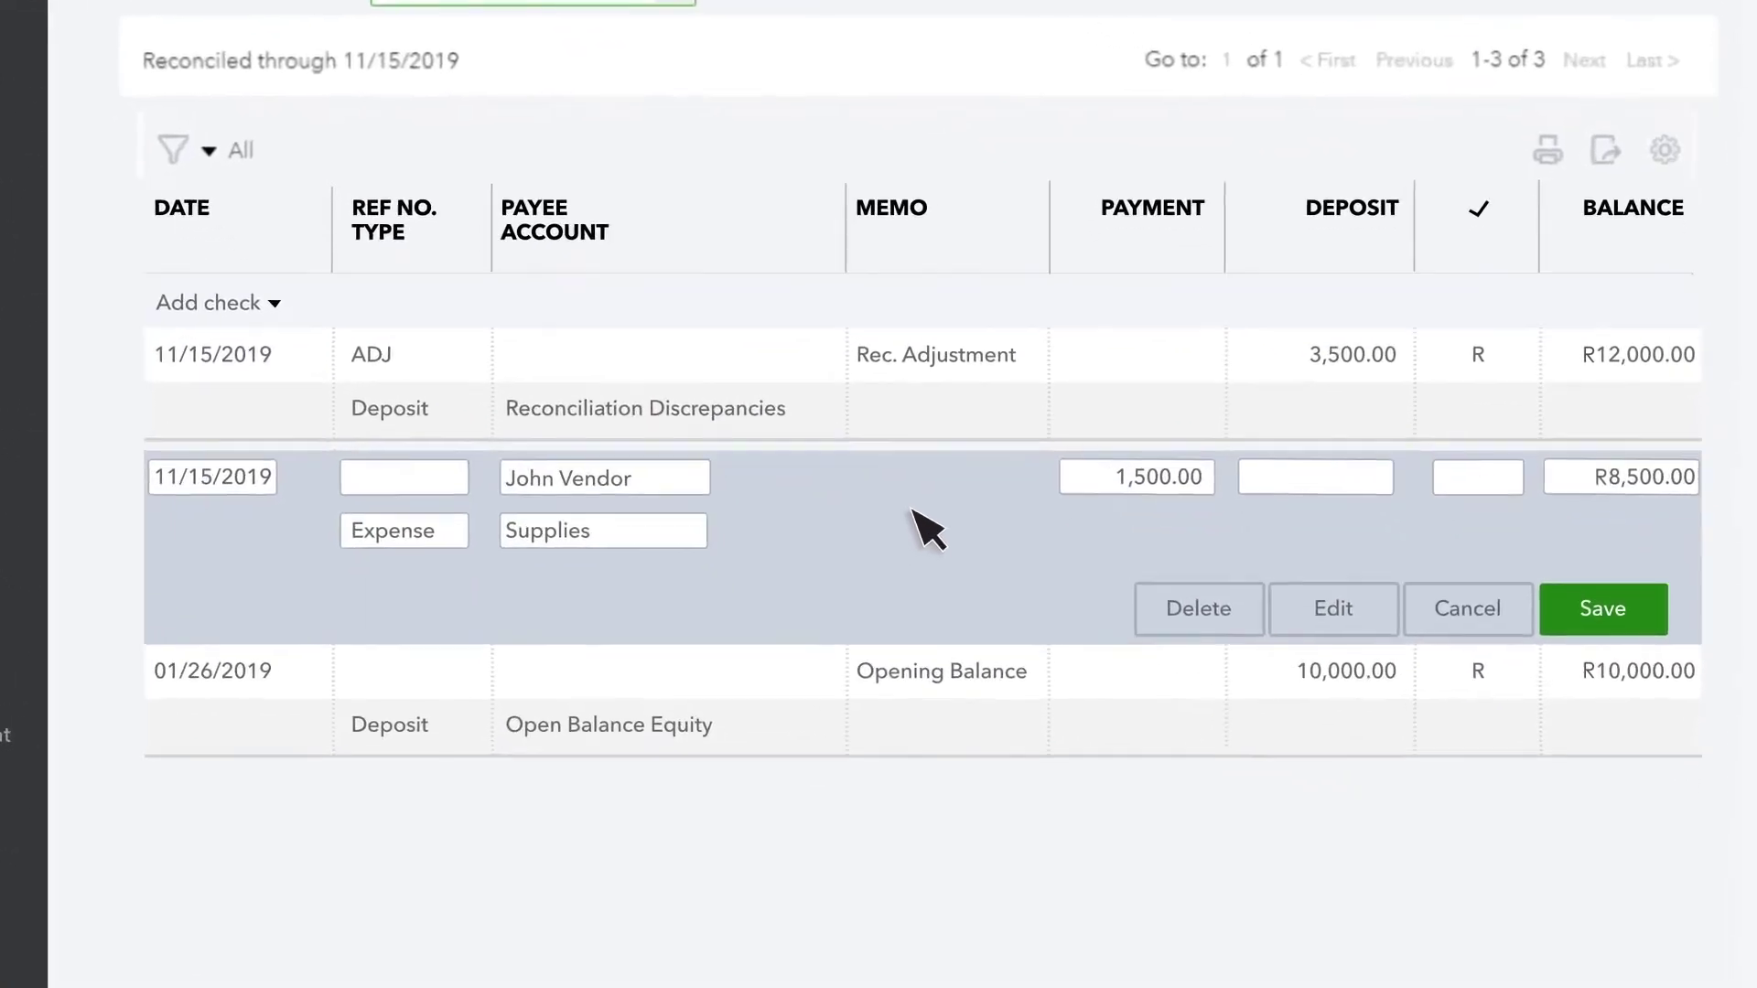
pyautogui.click(1492, 484)
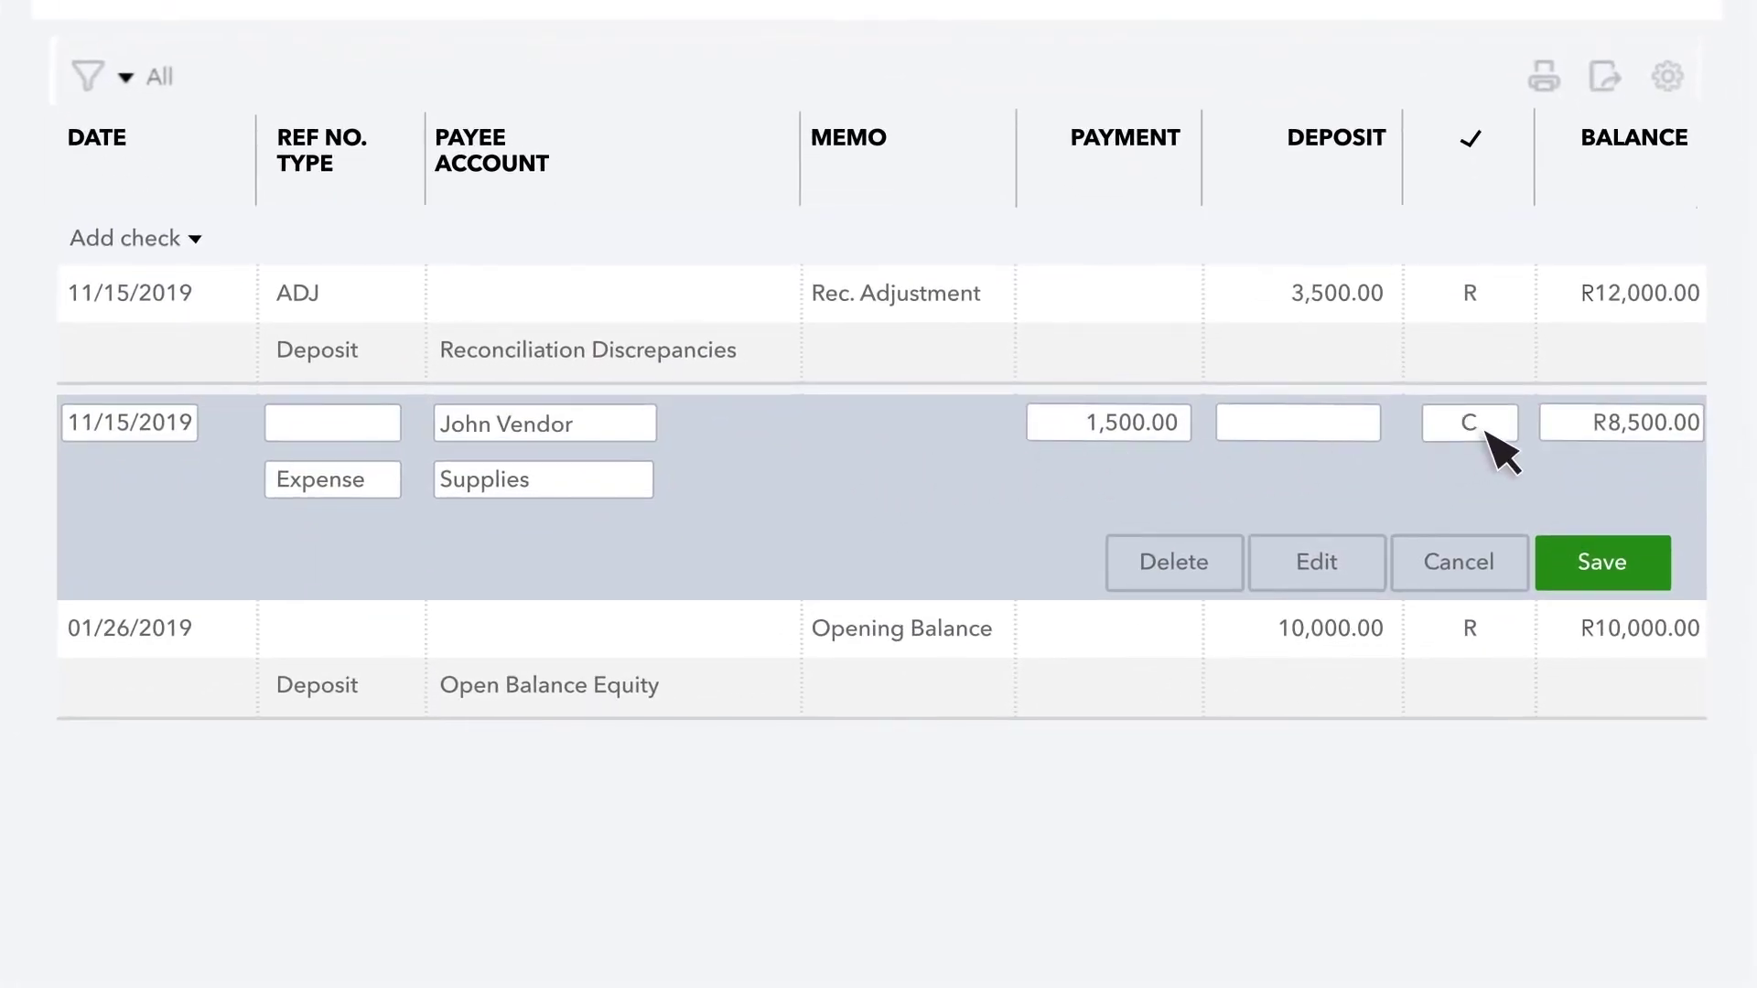
pyautogui.click(1486, 434)
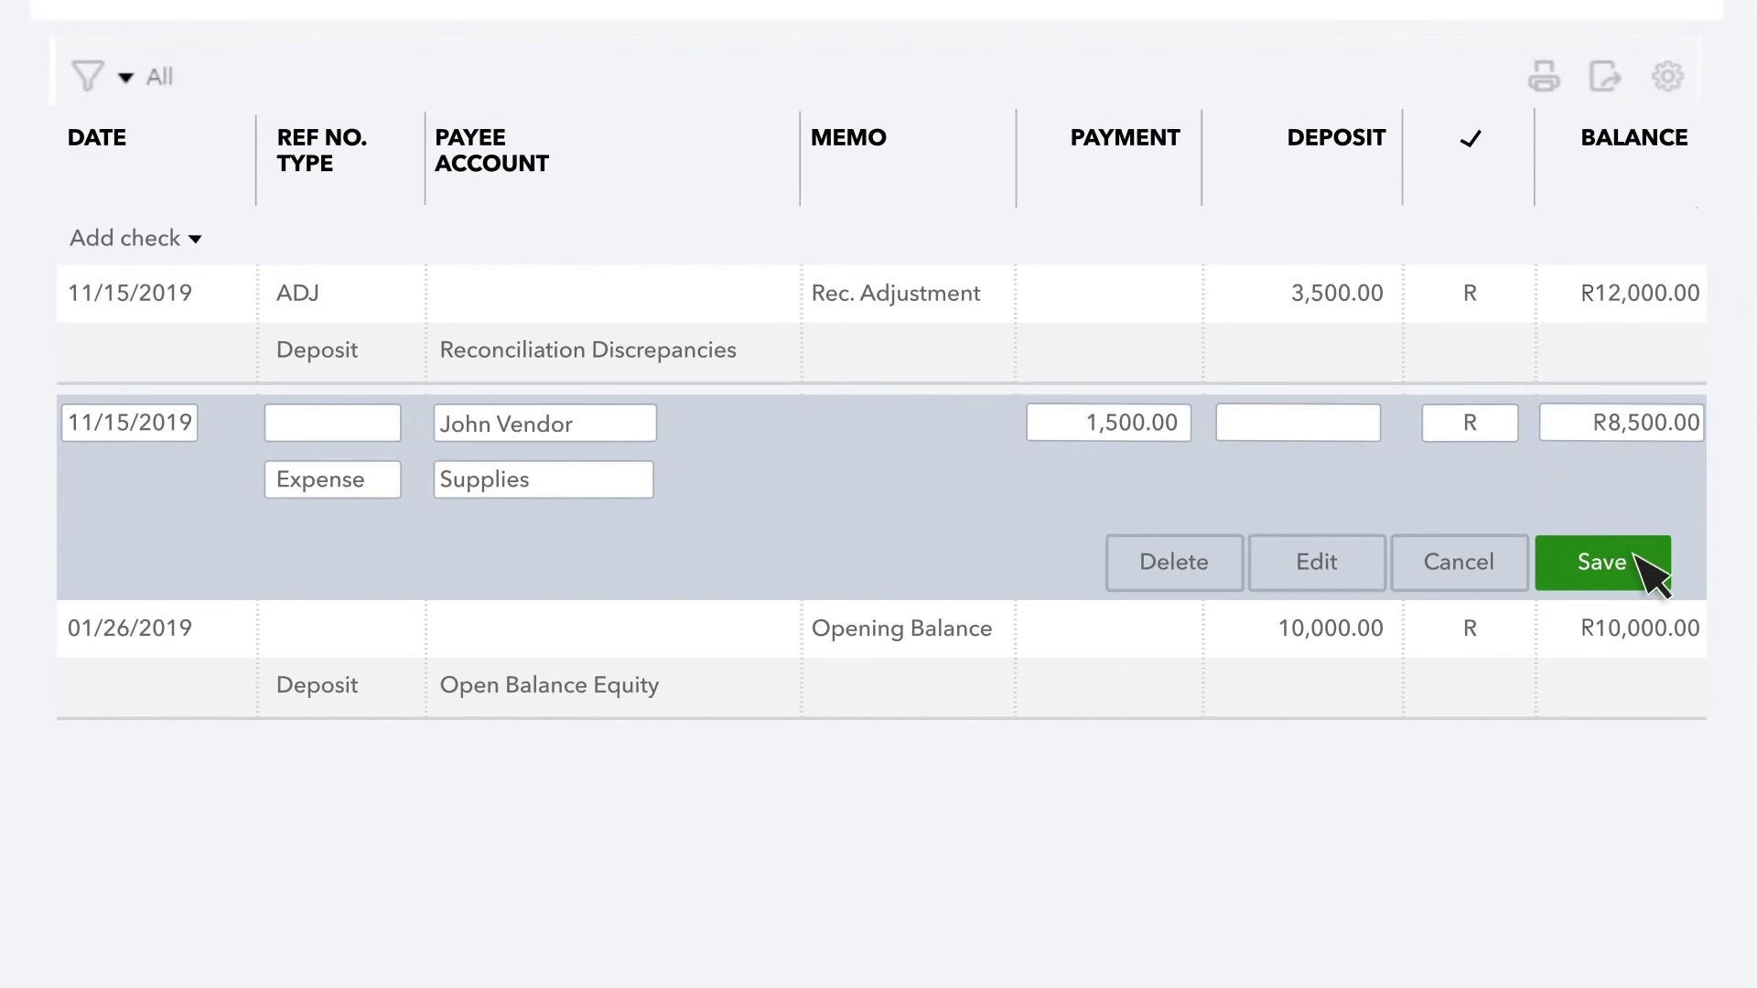
pyautogui.click(1654, 577)
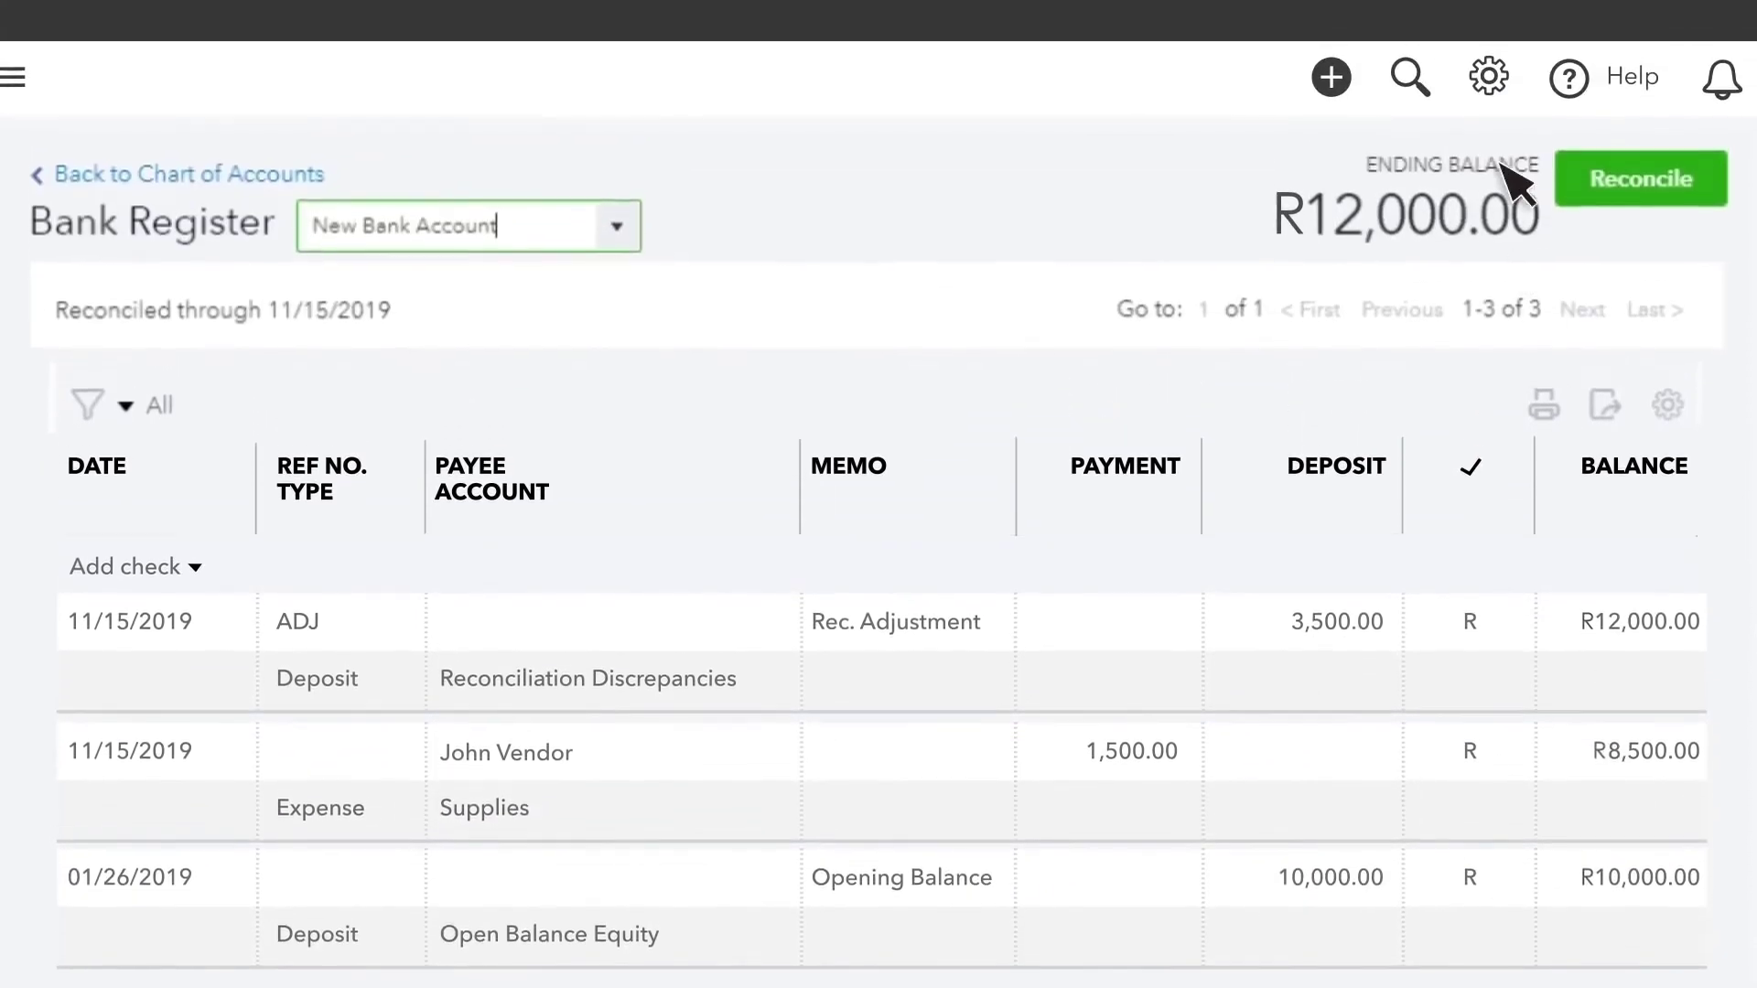
pyautogui.click(1489, 78)
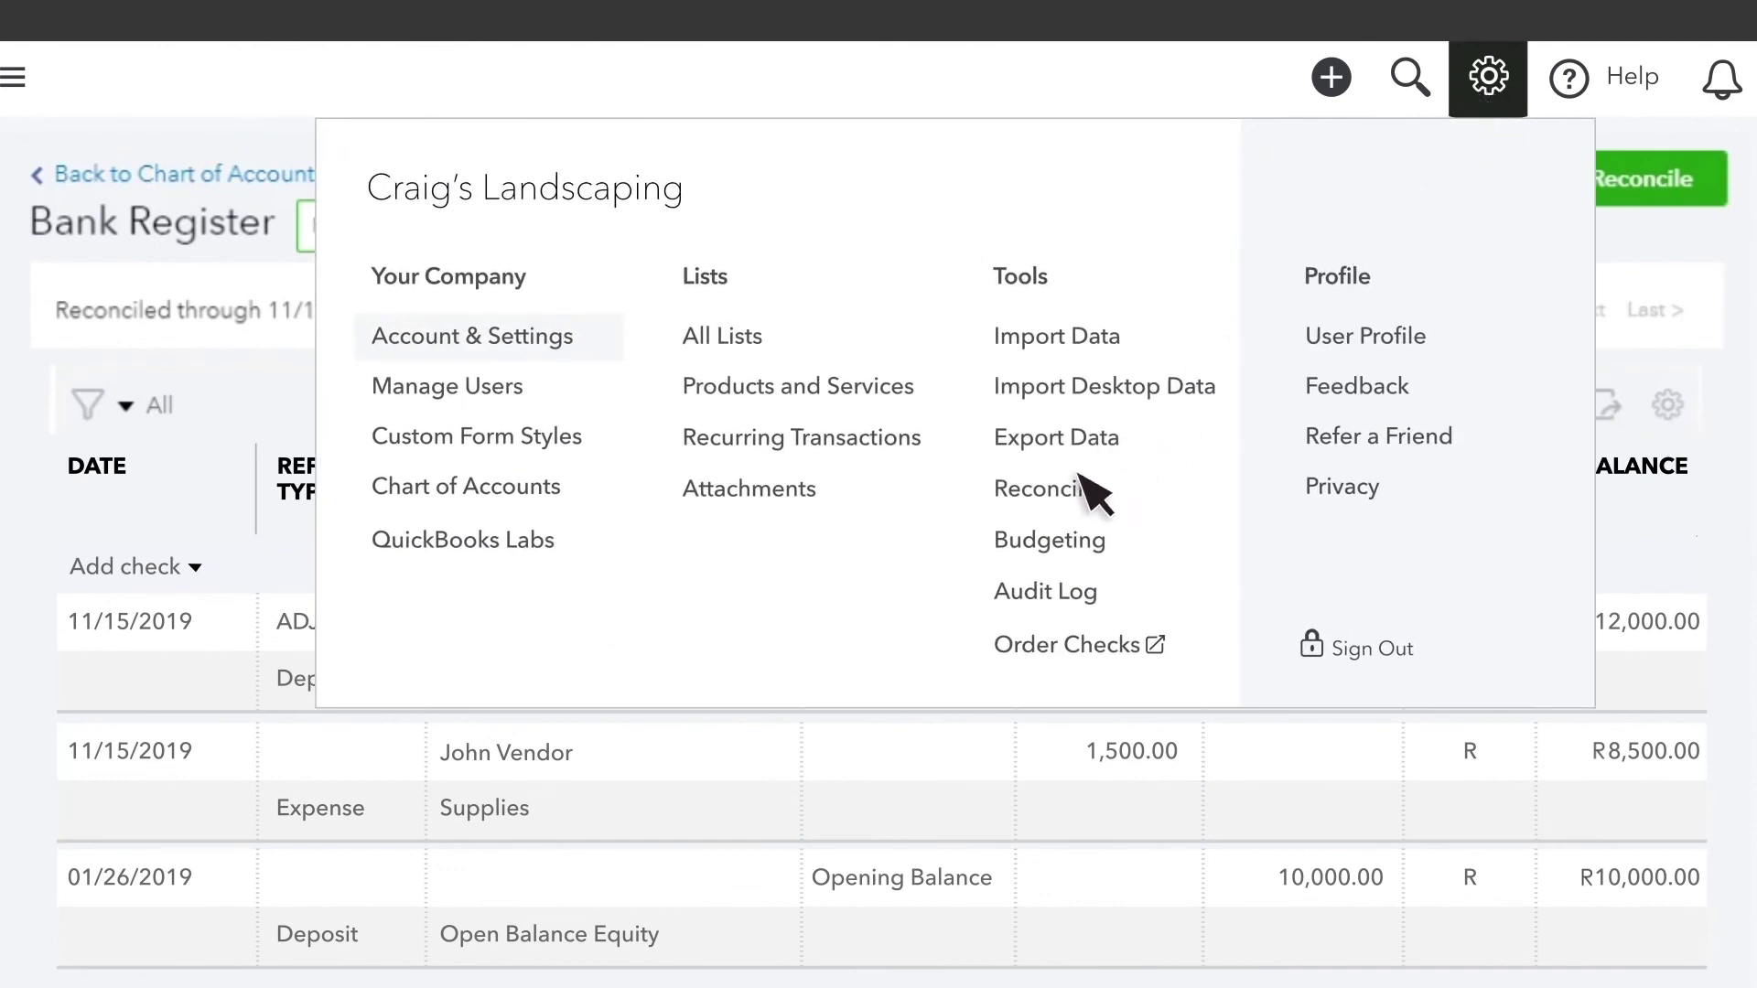
# - Reopen the Checking reconciliation discrepancy report to confirm a R0.00 total difference
pyautogui.click(1051, 492)
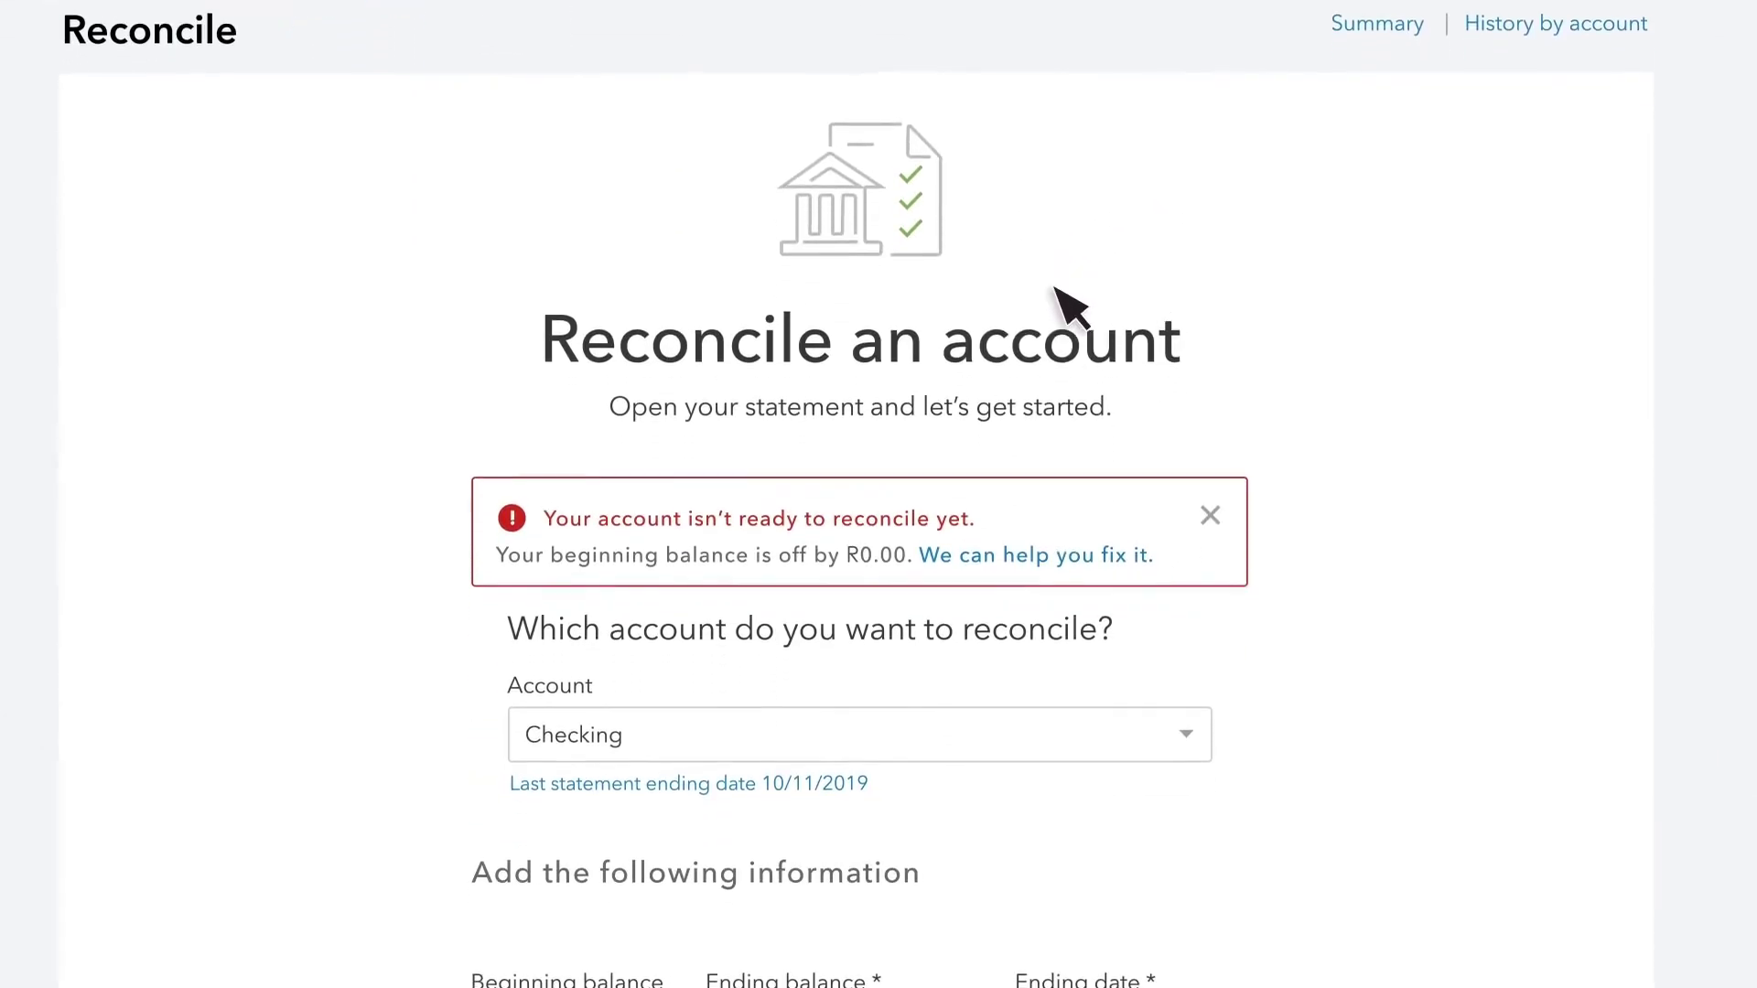
pyautogui.click(1075, 549)
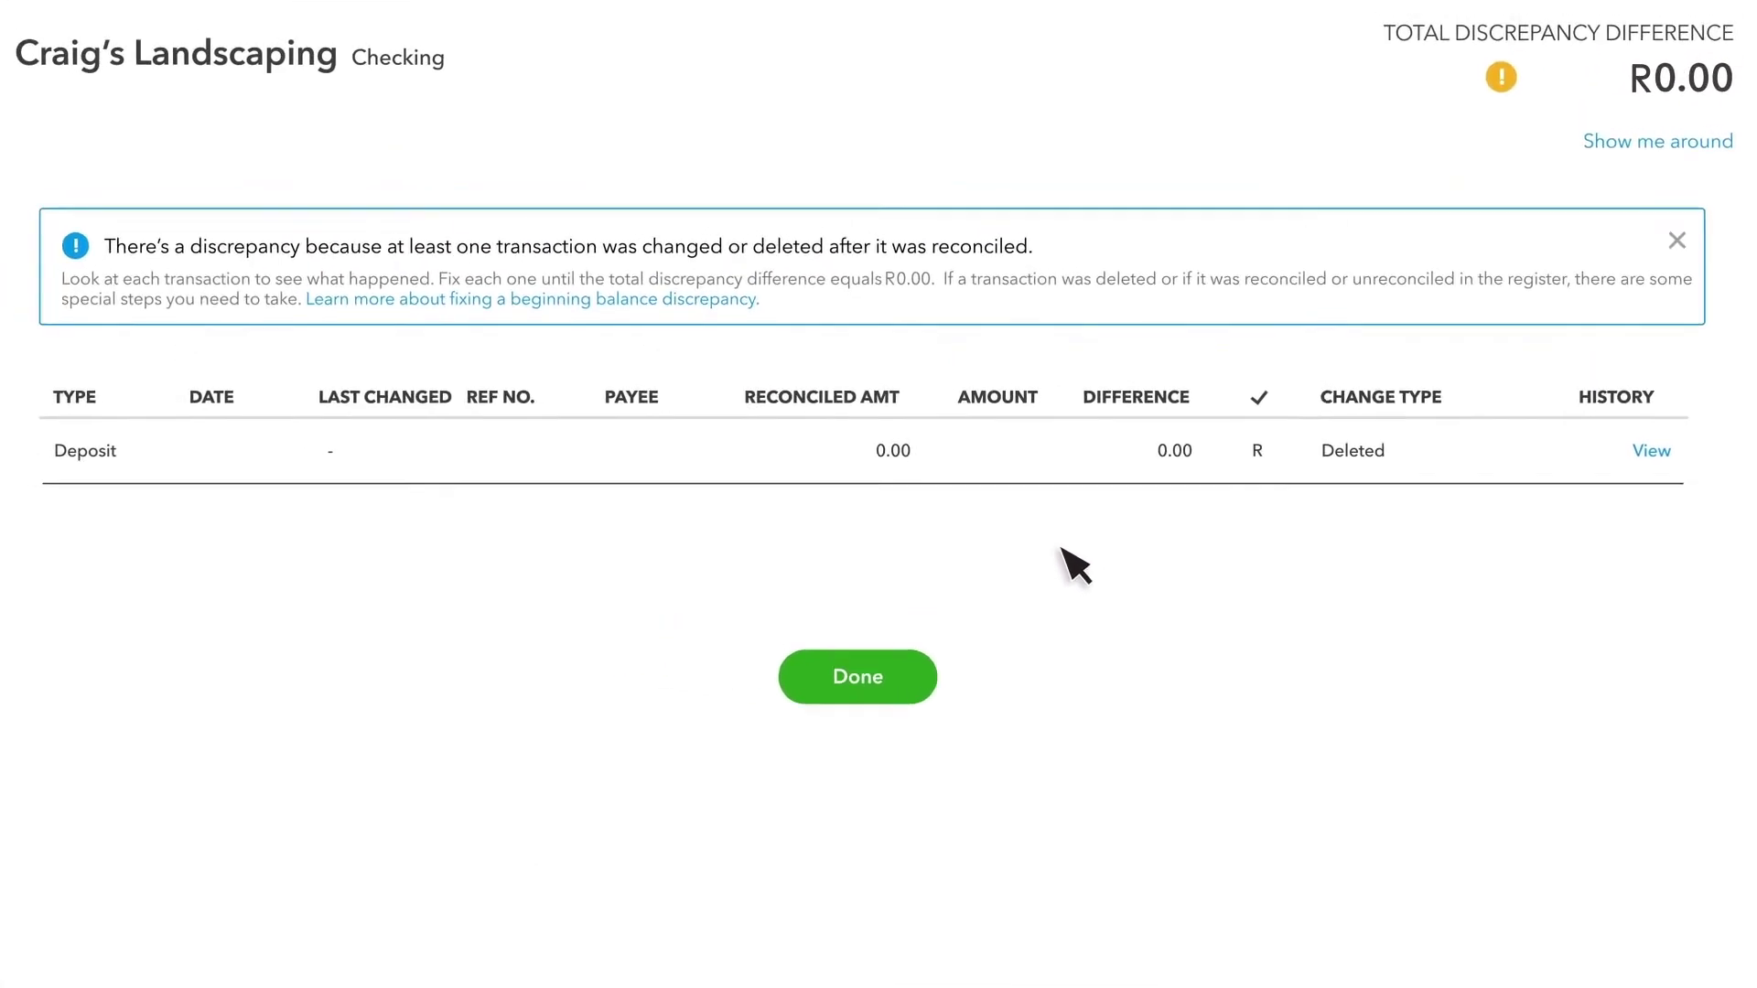